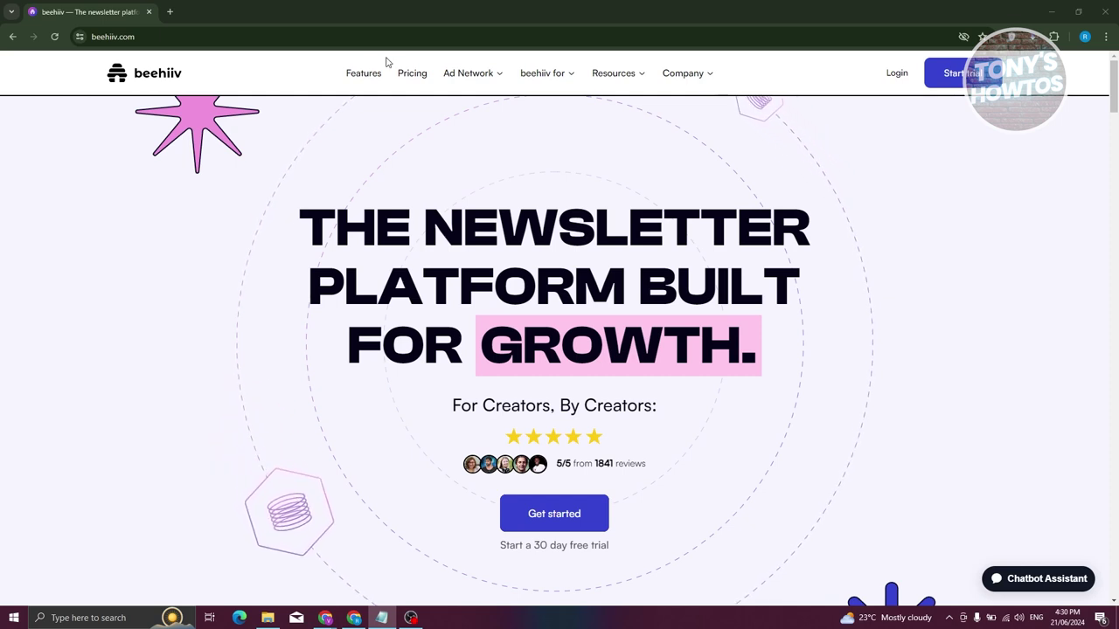
Open beehiiv's Features page and scroll through its launch, send, grow and monetize sections.
click(354, 75)
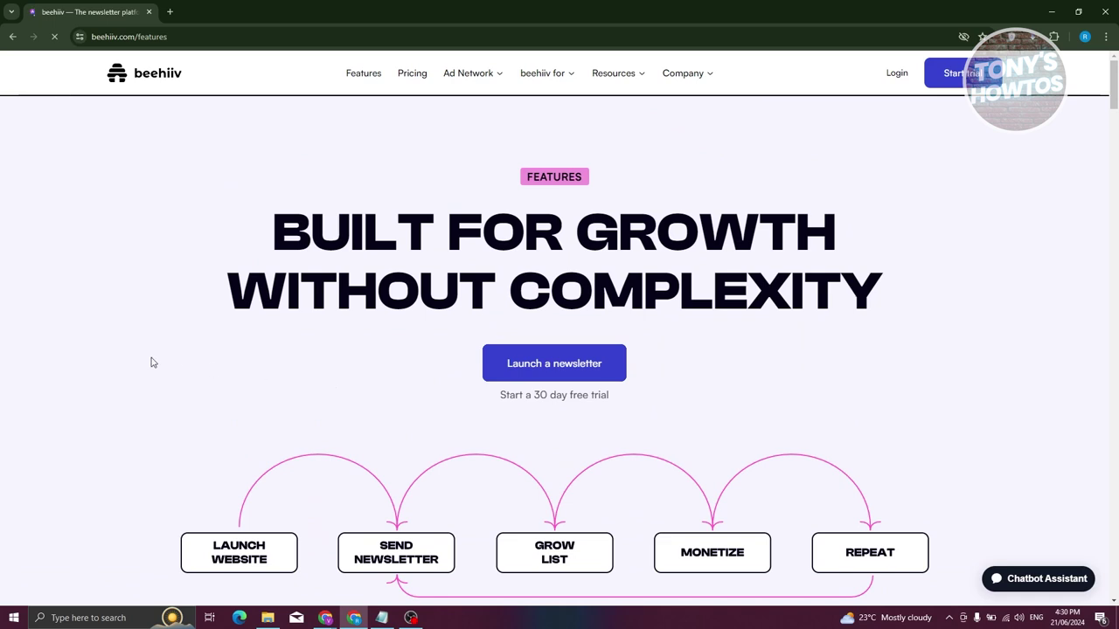
scroll(150, 362, down, 3)
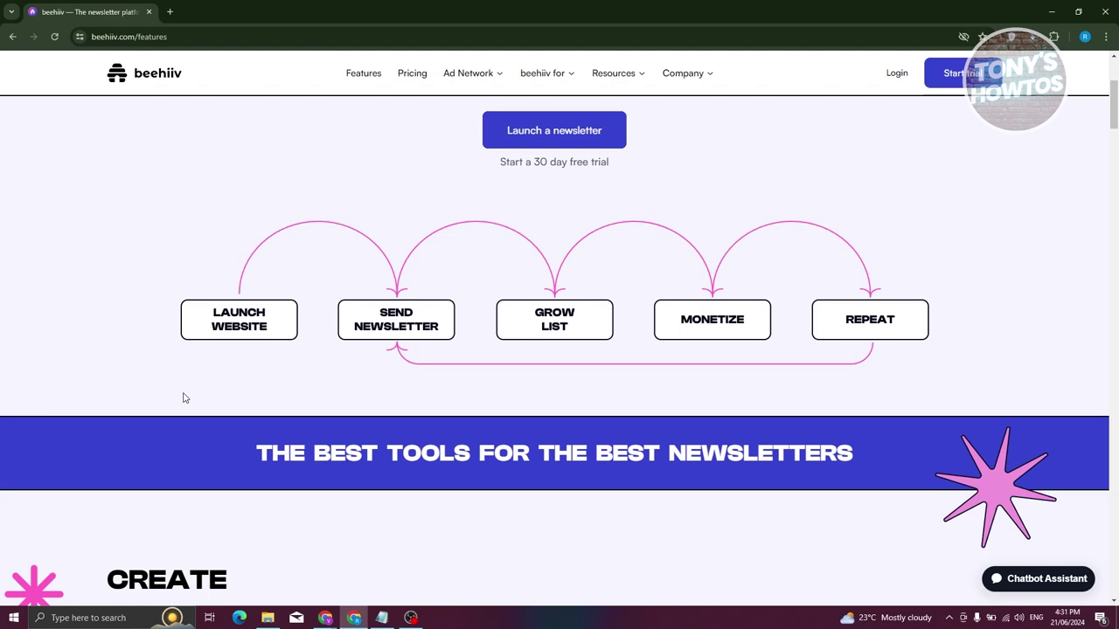
scroll(284, 357, down, 5)
scroll(315, 363, up, 4)
scroll(409, 249, up, 3)
Open the Pricing page, highlight the Enterprise 'Custom pricing' heading, and start the free Launch sign-up.
click(417, 73)
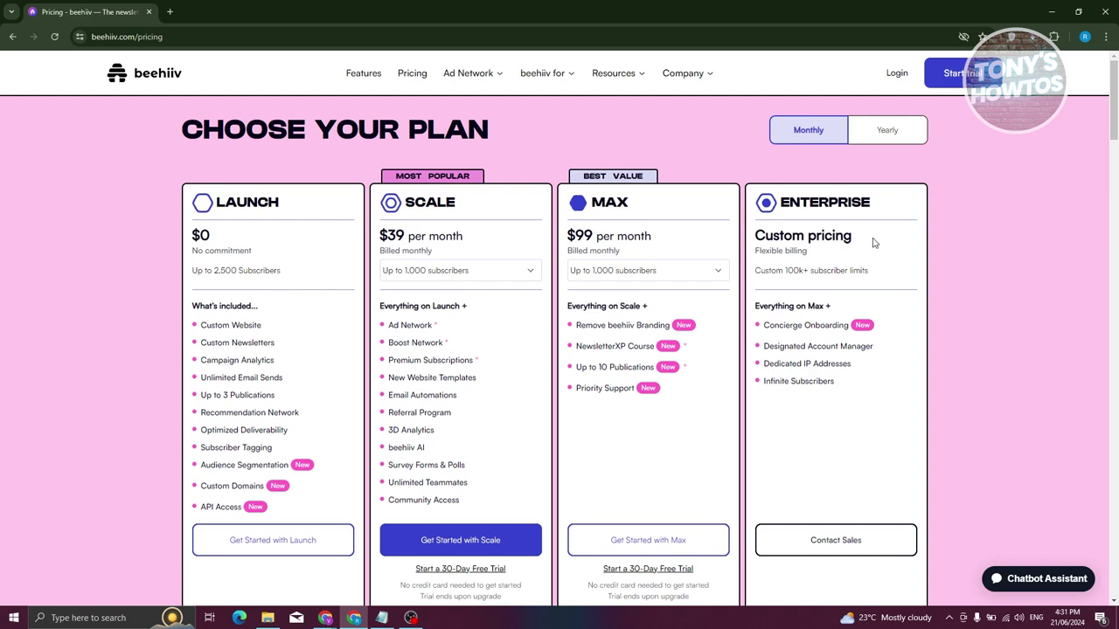
drag(873, 243, 756, 235)
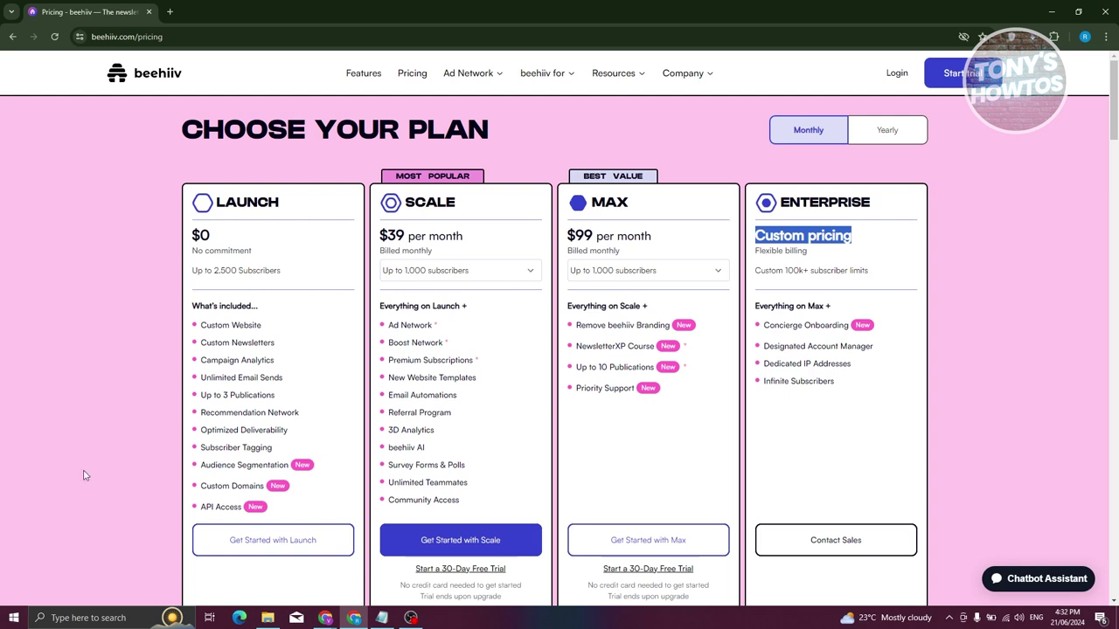
click(277, 543)
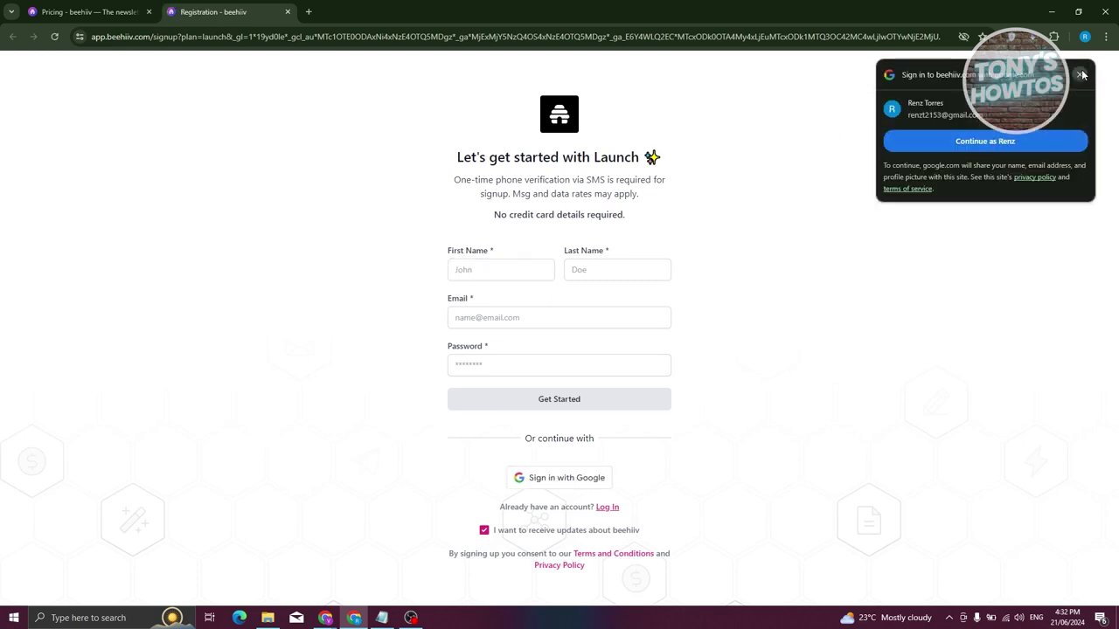
Dismiss the Google prompt, then sign up for the Launch plan with a Google account.
click(1081, 75)
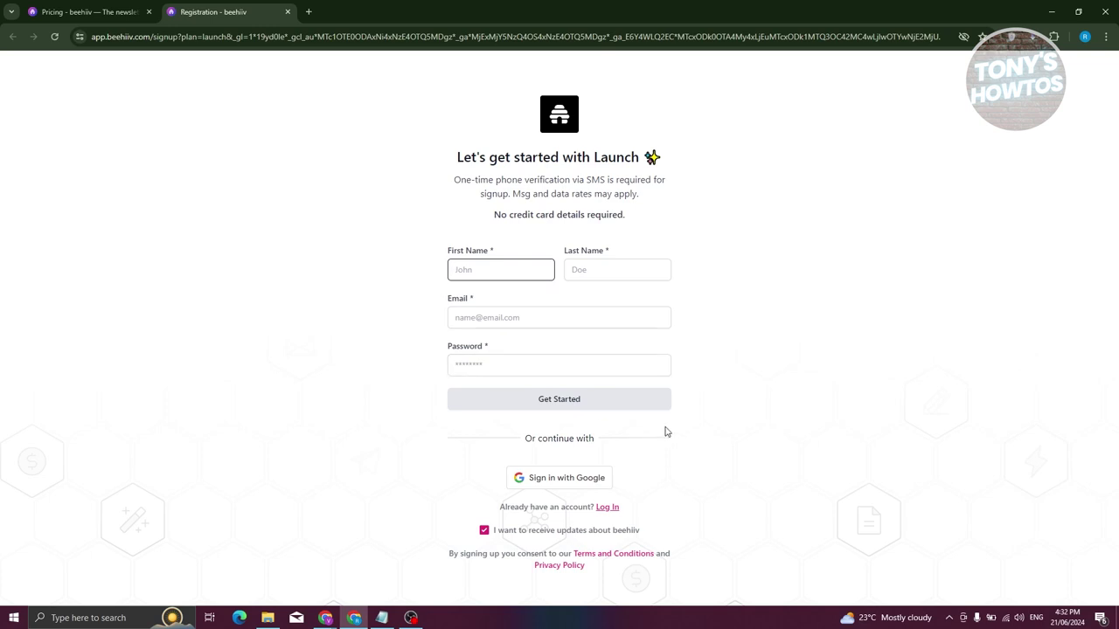
click(583, 482)
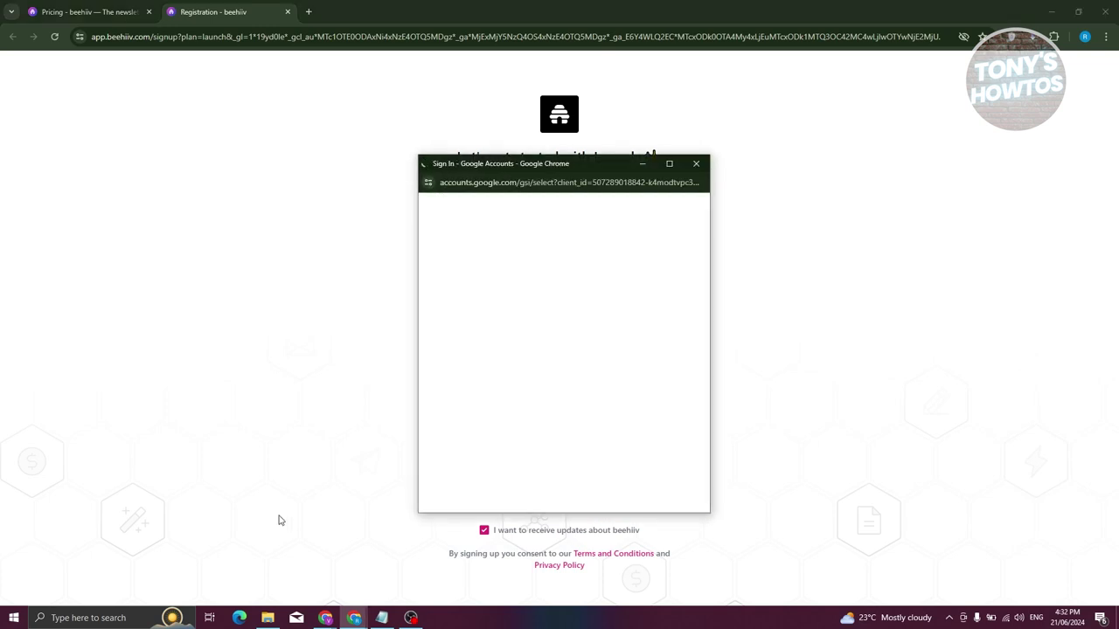
click(538, 351)
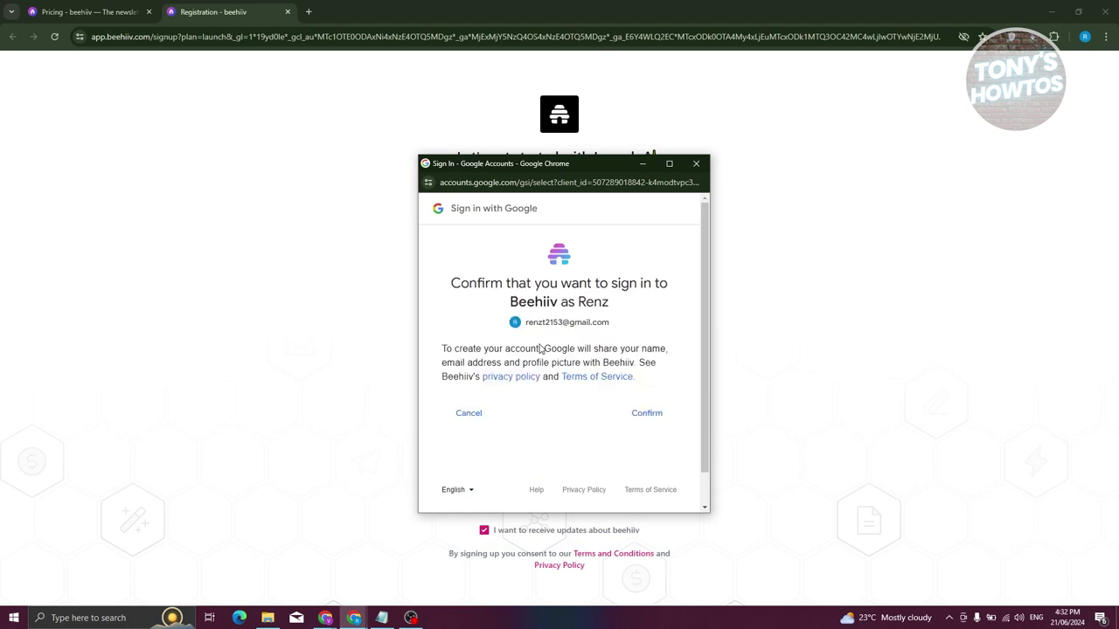
click(647, 412)
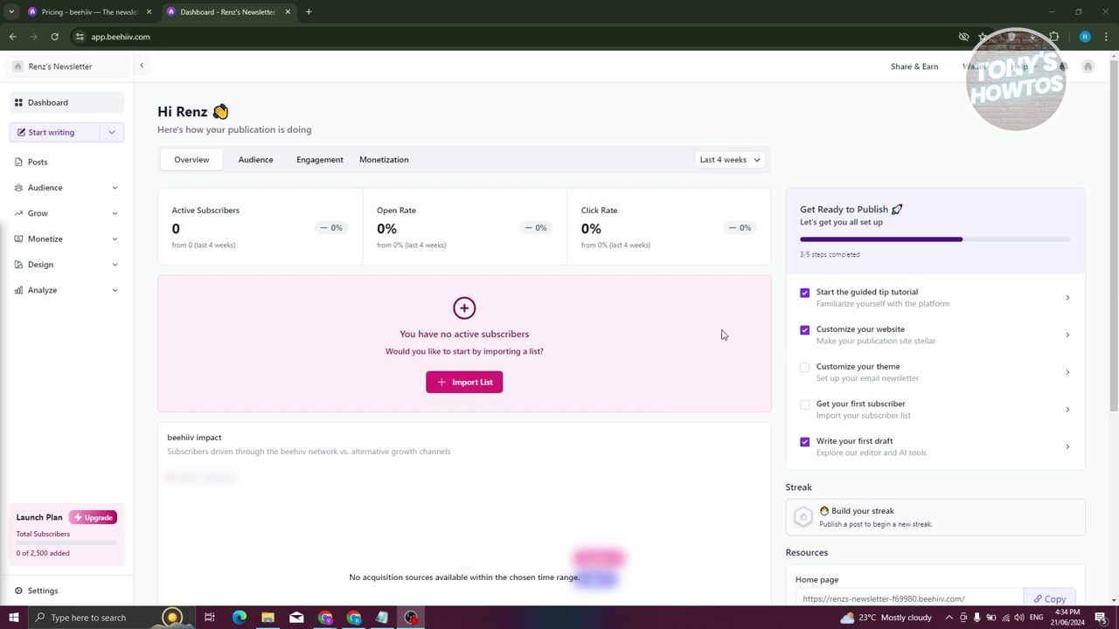
Close the Pricing tab and view the Audience, Engagement and Monetization stats before returning to Overview.
click(149, 11)
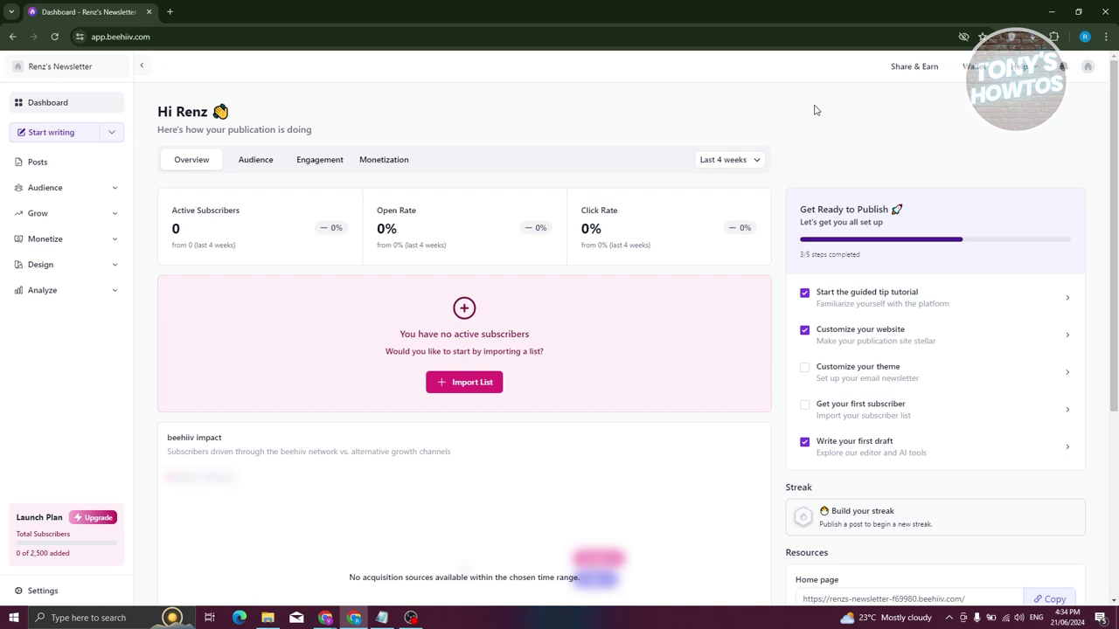
click(250, 170)
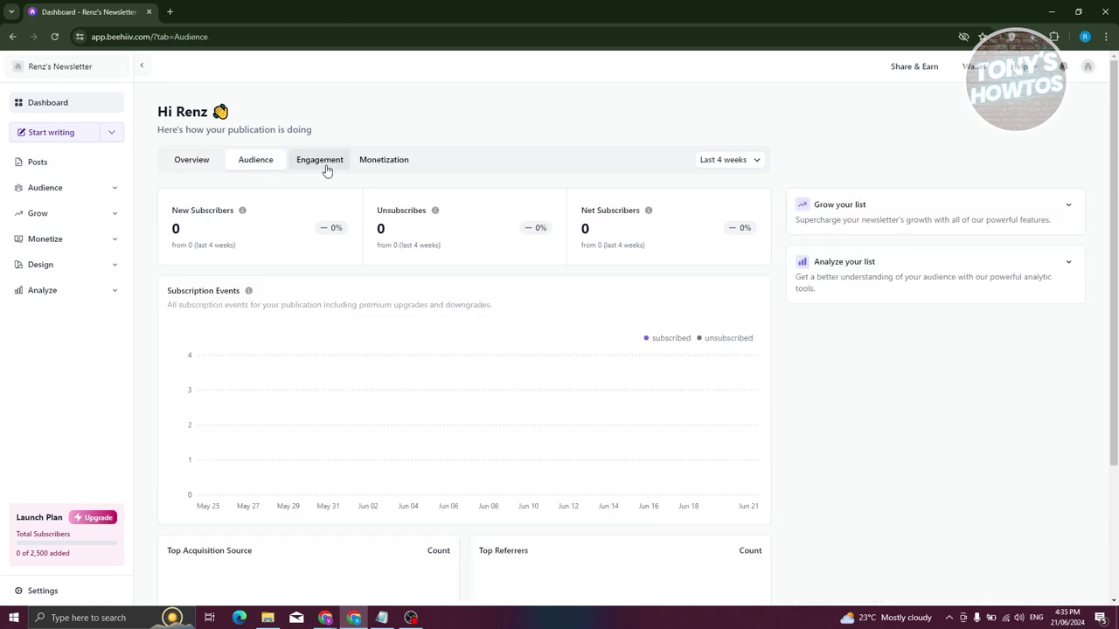
click(335, 174)
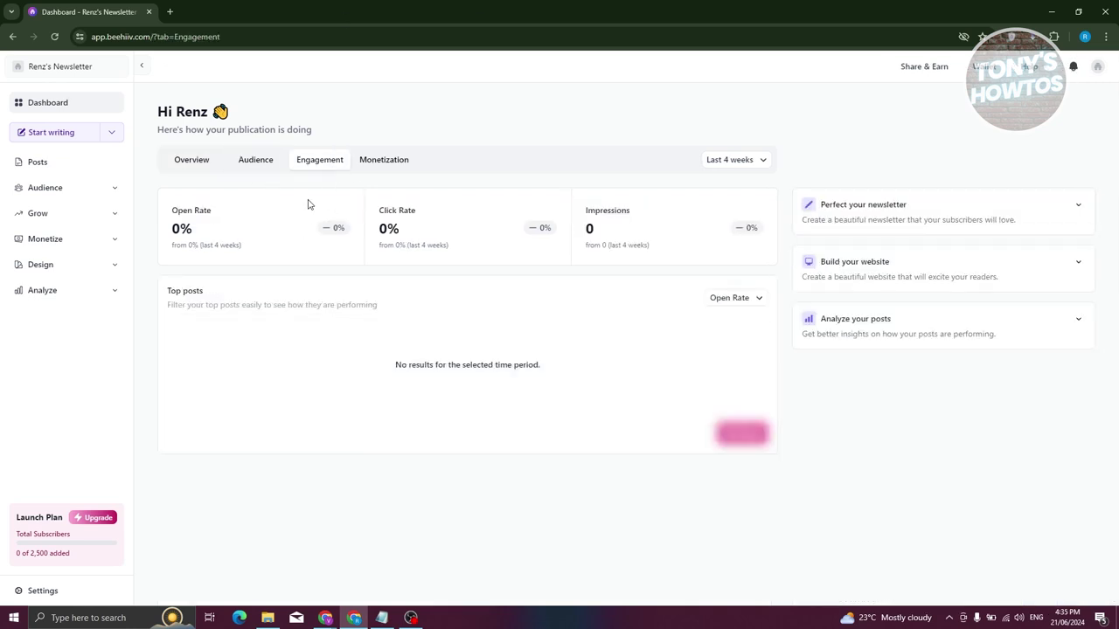
click(395, 166)
click(184, 166)
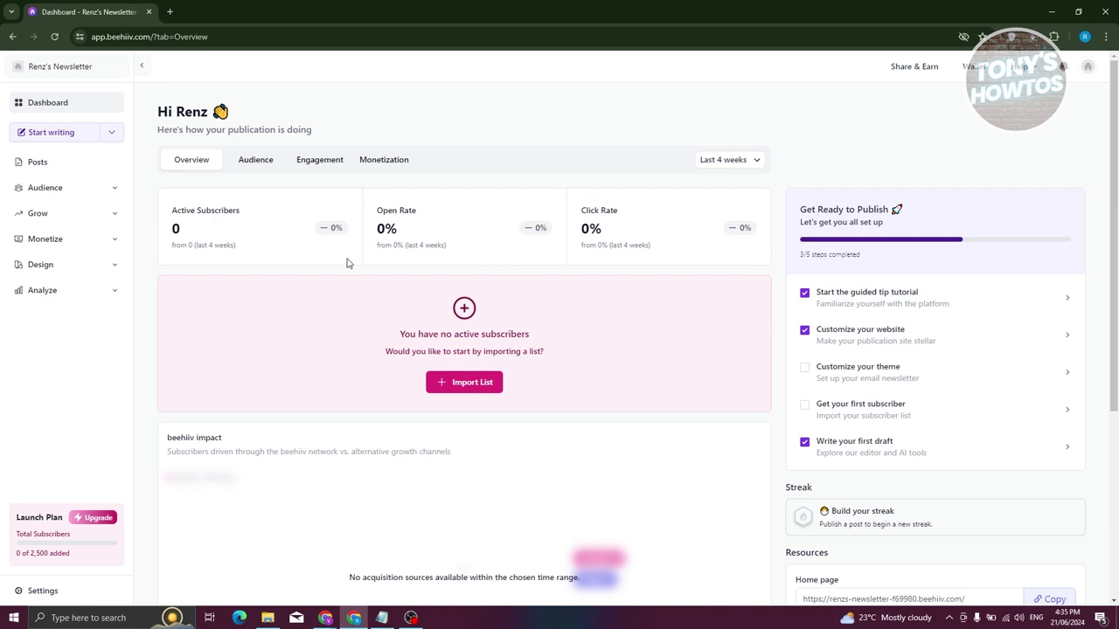
Scroll through the dashboard overview and bring up the Start writing options menu.
scroll(612, 337, down, 3)
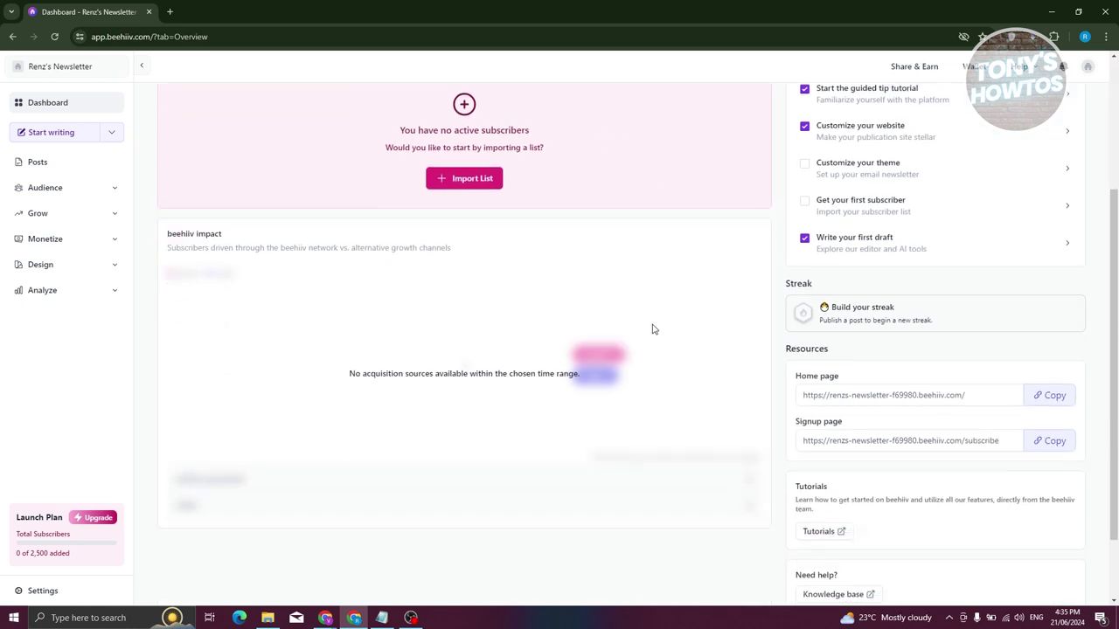
scroll(669, 306, up, 3)
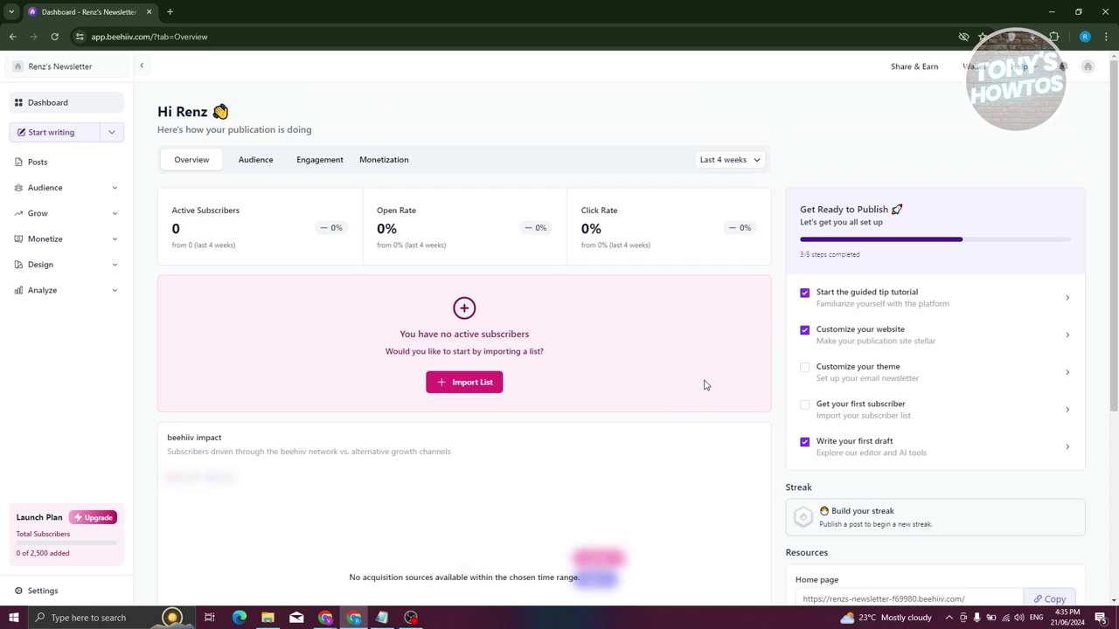
scroll(713, 419, down, 3)
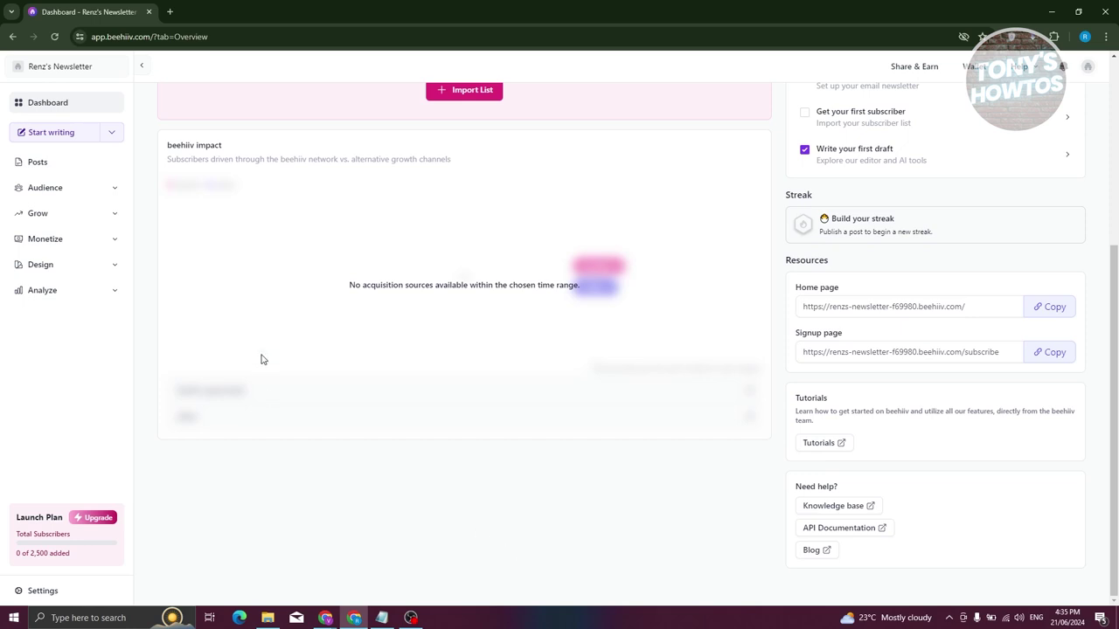
scroll(319, 231, up, 4)
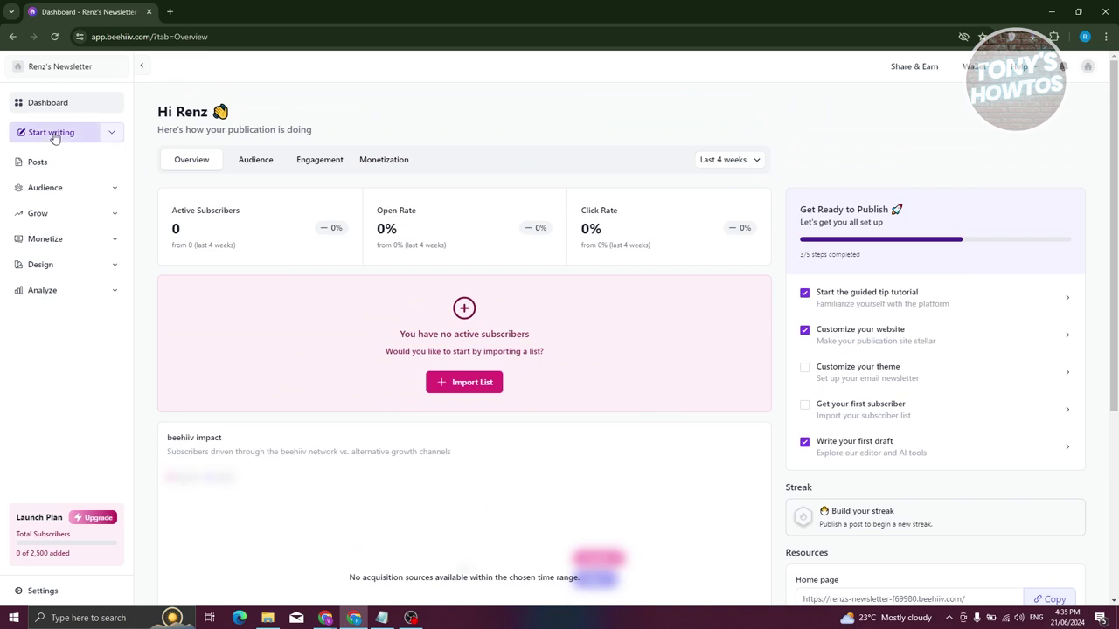
click(113, 136)
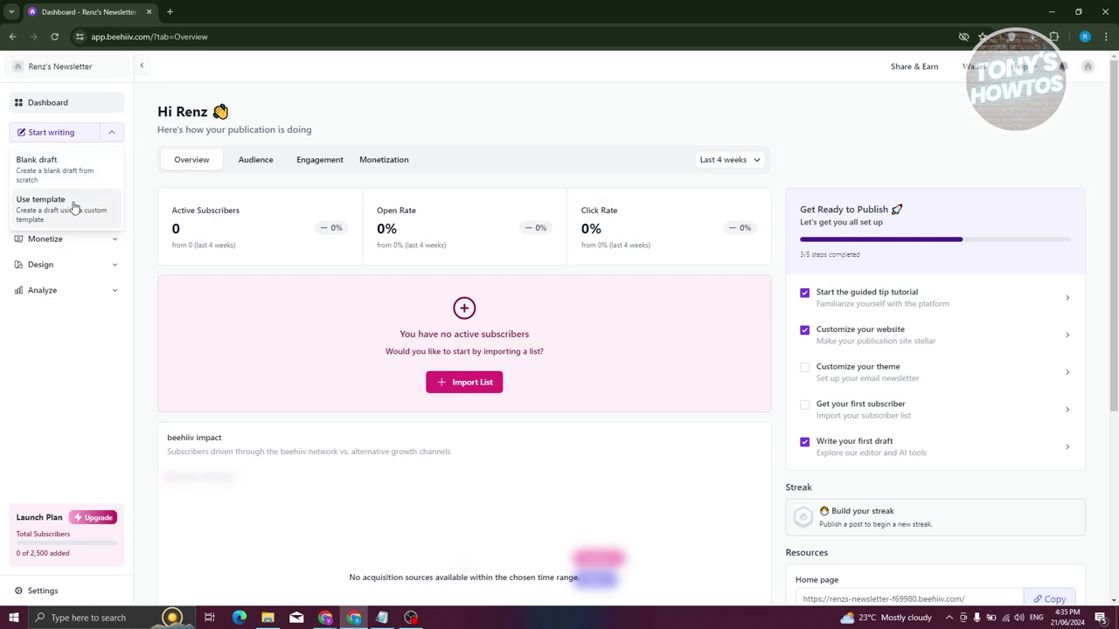
Close the new-post options menu and go to the Posts list.
click(43, 402)
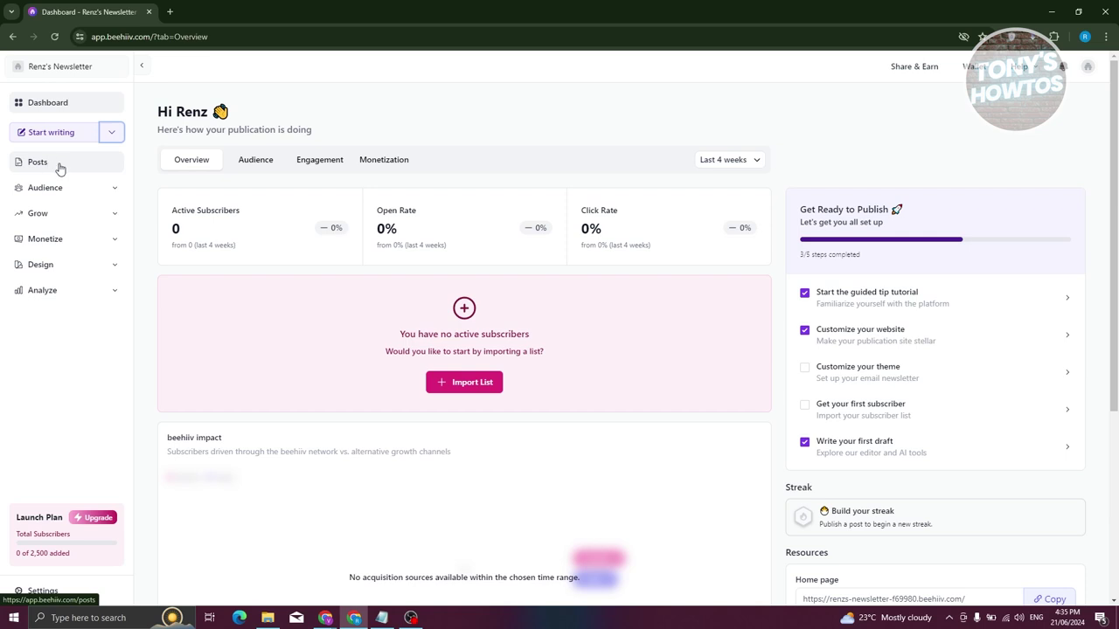
click(55, 166)
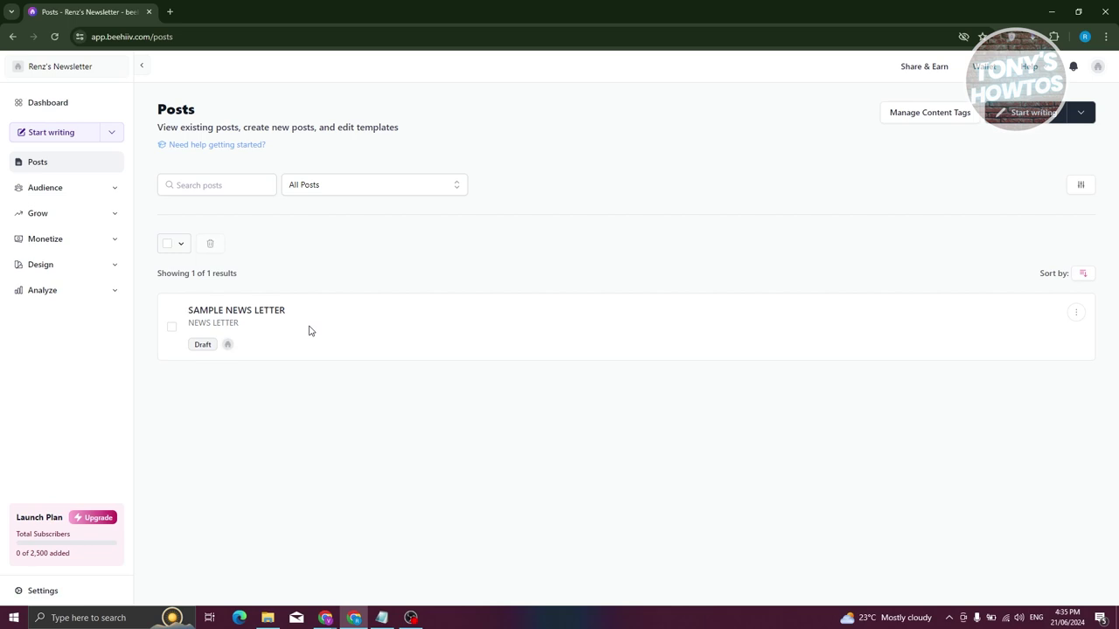
Check the post status filter options, then open the Content Tags page.
click(393, 184)
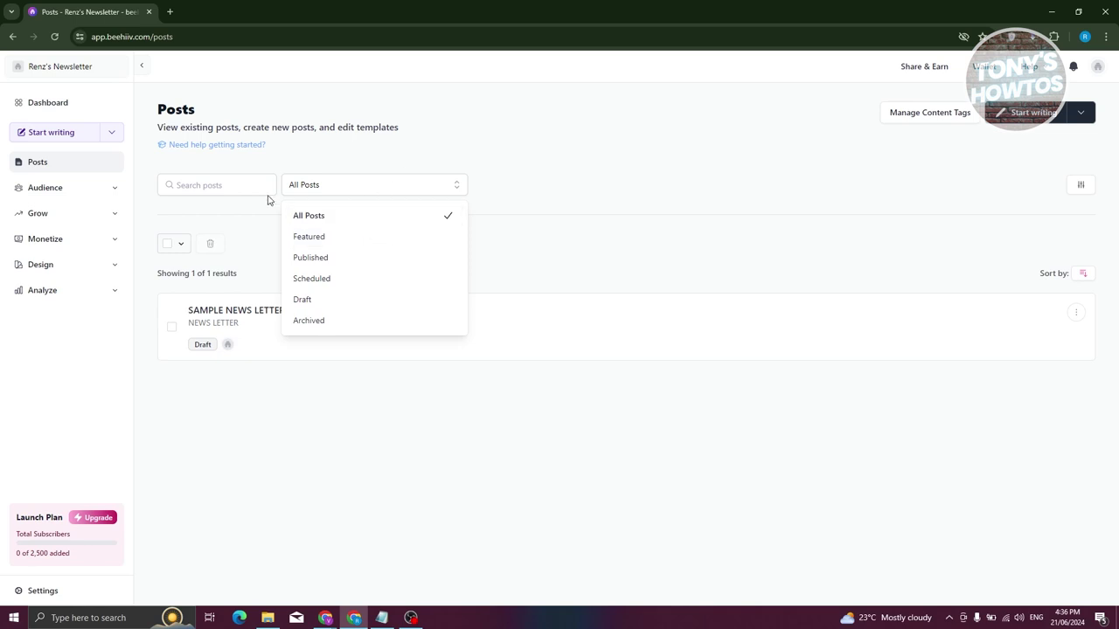
click(217, 183)
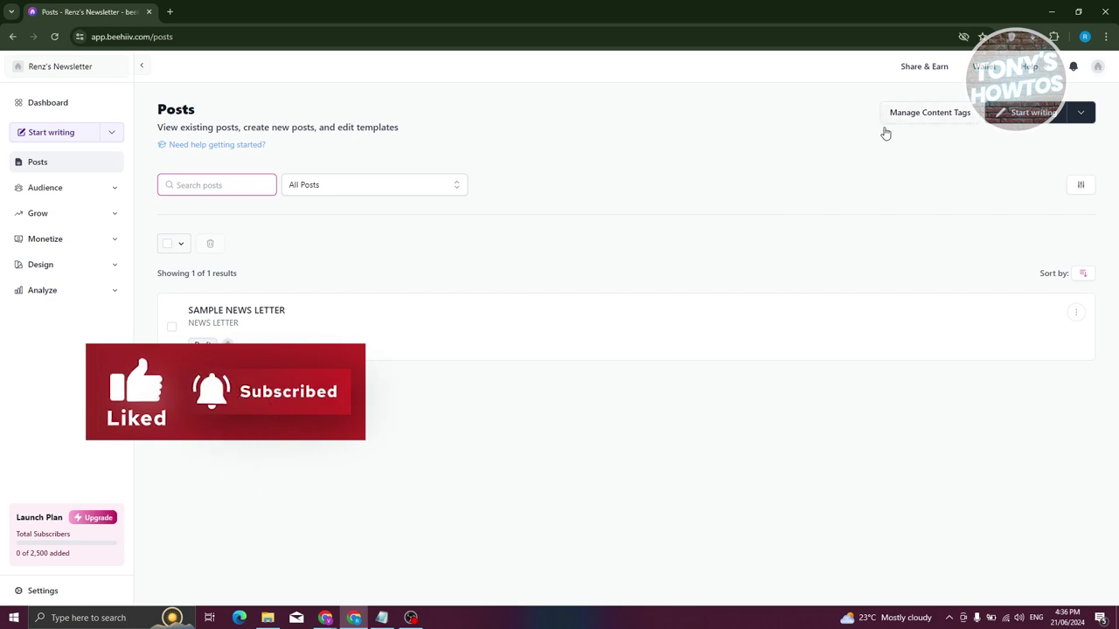
click(916, 119)
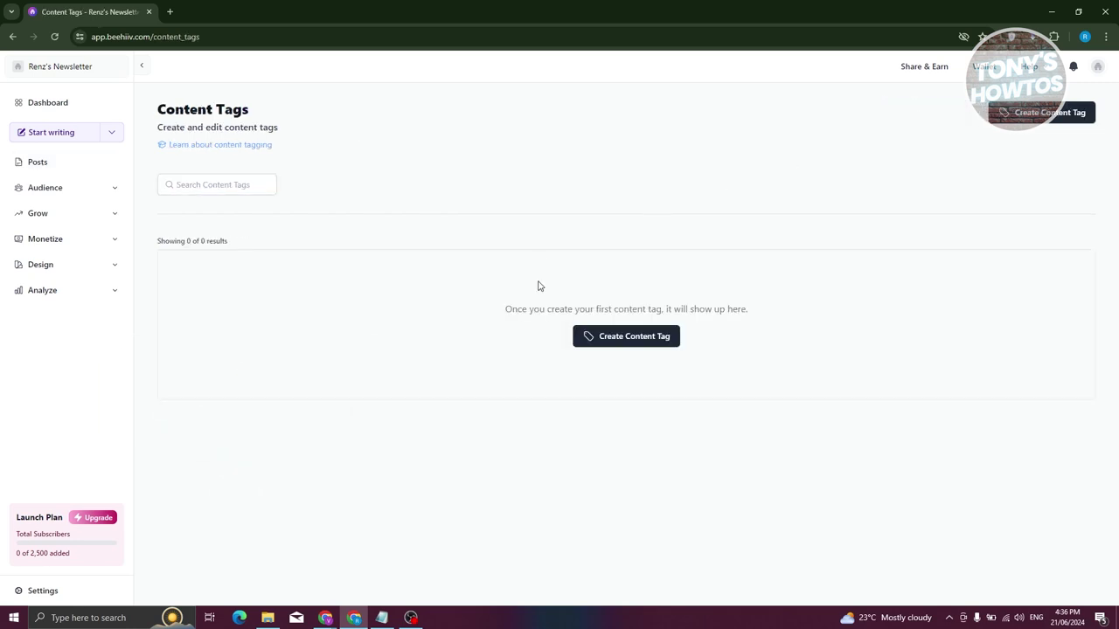
Collapse and re-expand the sidebar, return to Posts, and view the SAMPLE NEWS LETTER draft's actions.
click(142, 66)
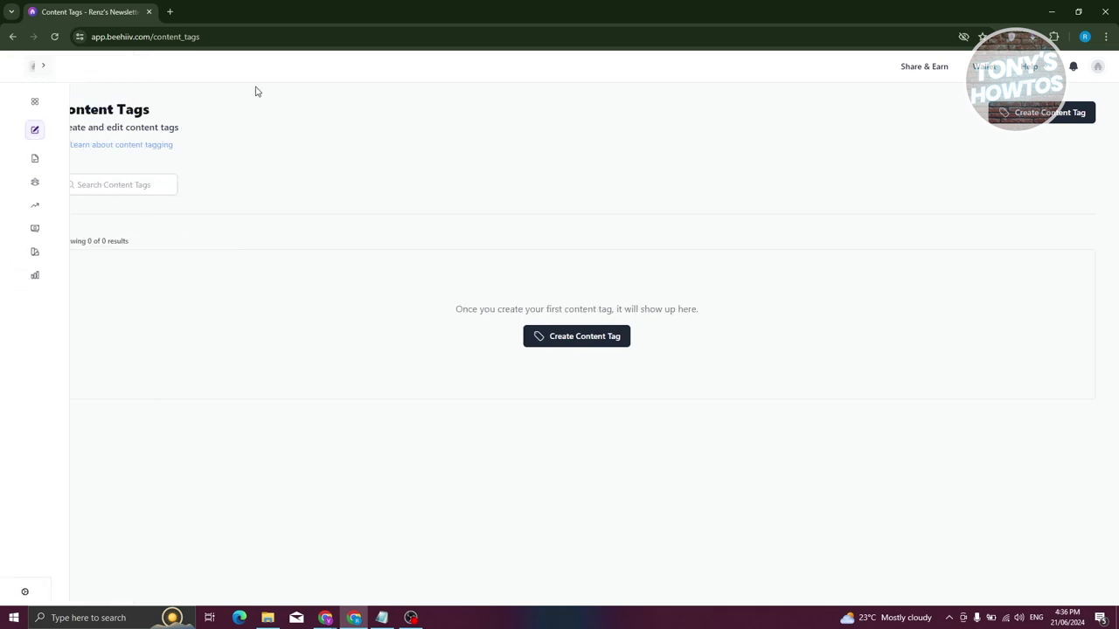
click(44, 68)
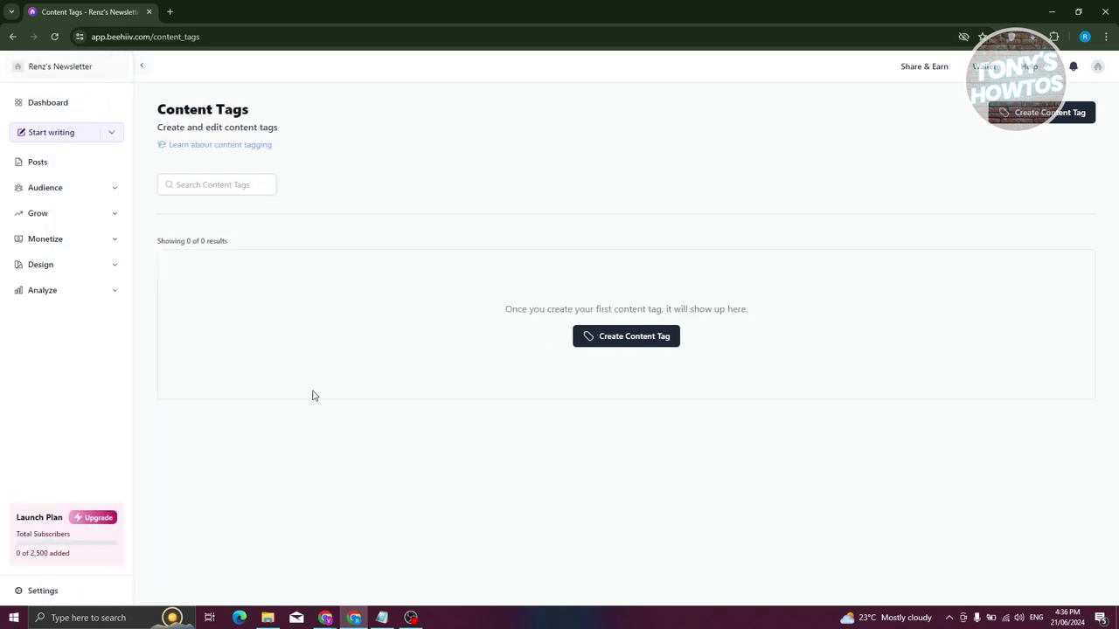
click(56, 171)
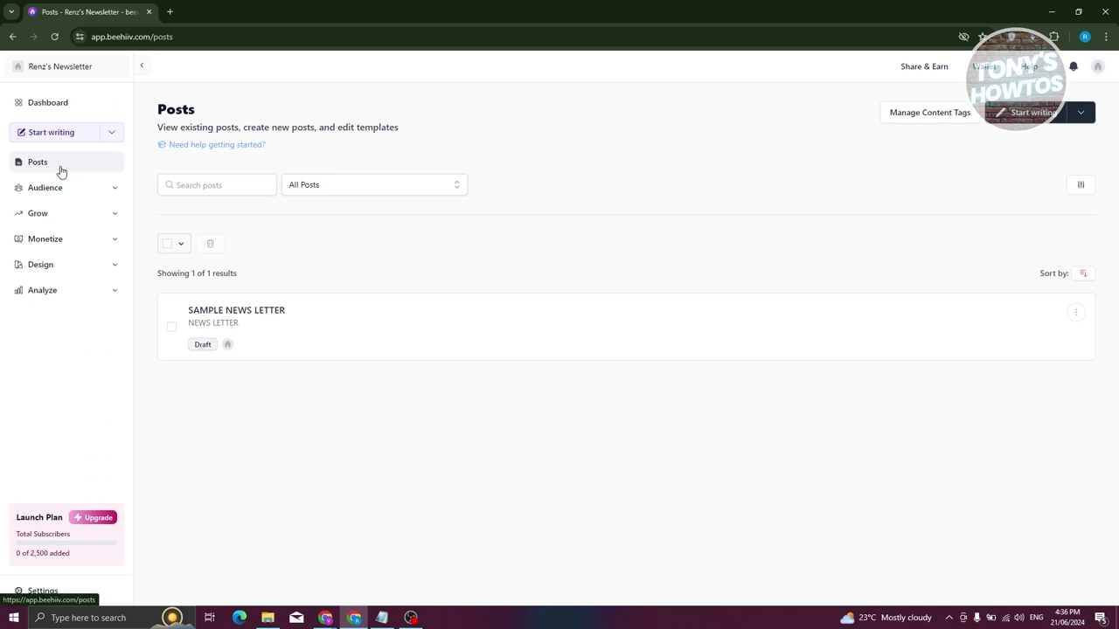
click(1077, 315)
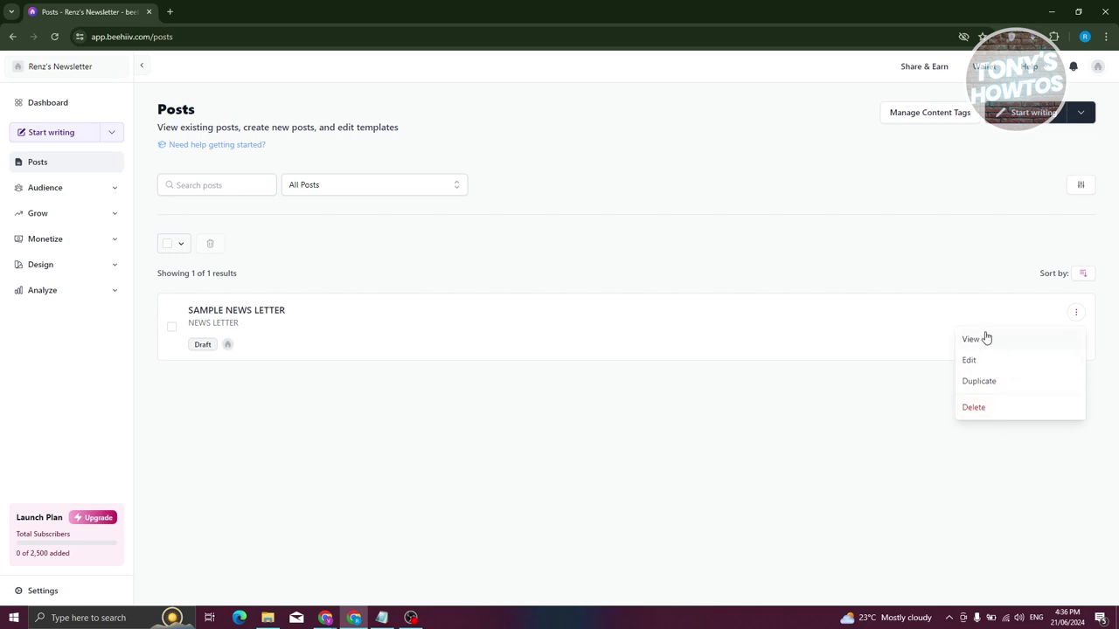
click(395, 246)
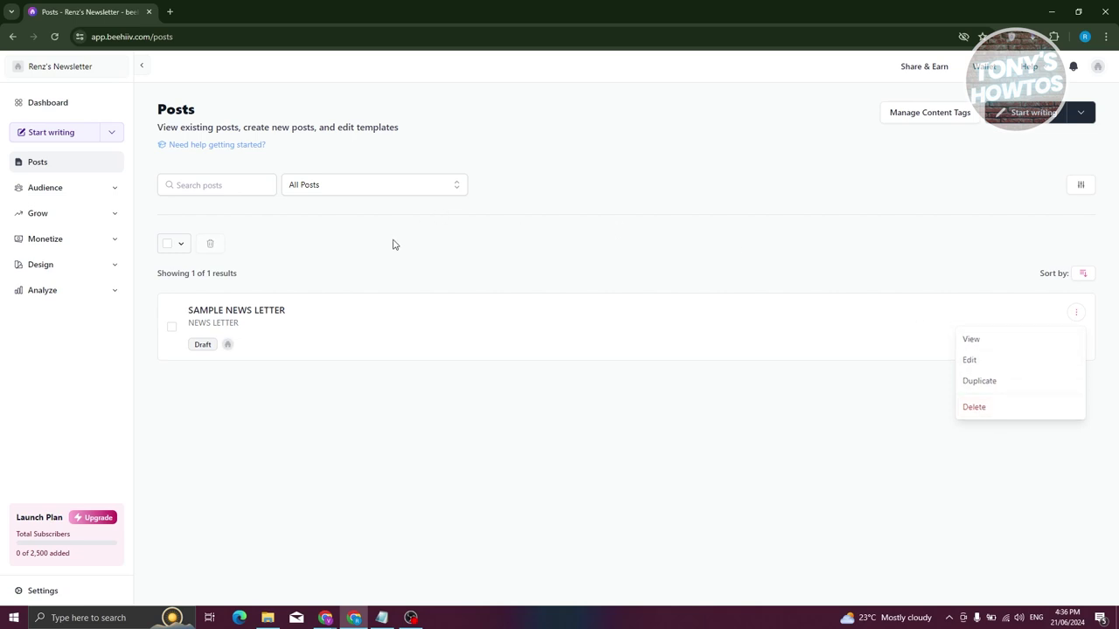
Select the SAMPLE NEWS LETTER draft's checkbox on the Posts page.
right_click(170, 332)
click(178, 390)
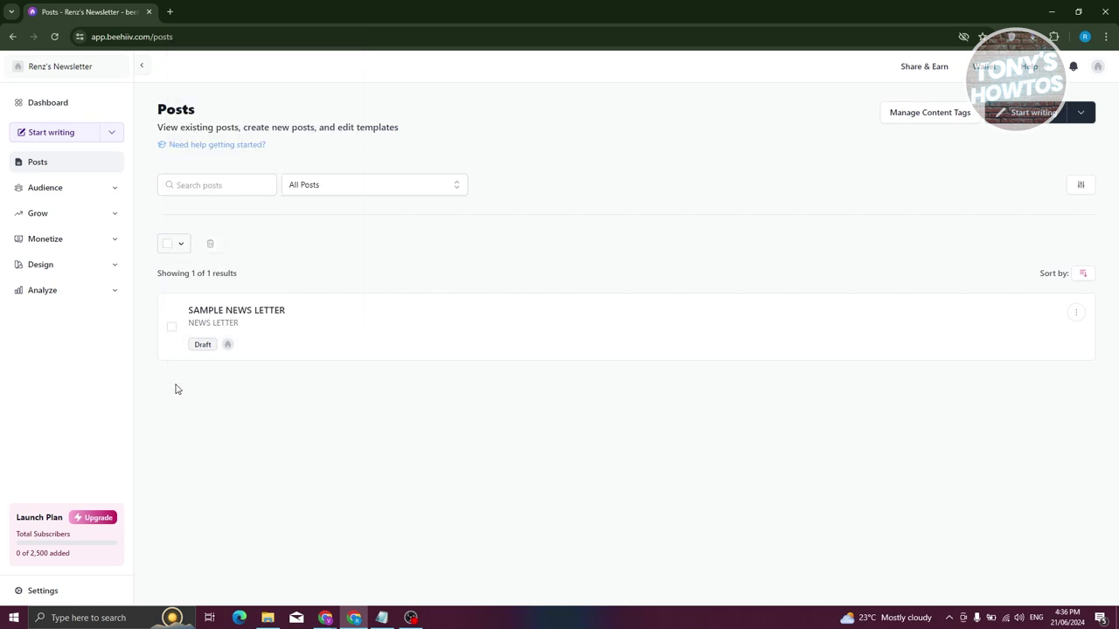
click(170, 330)
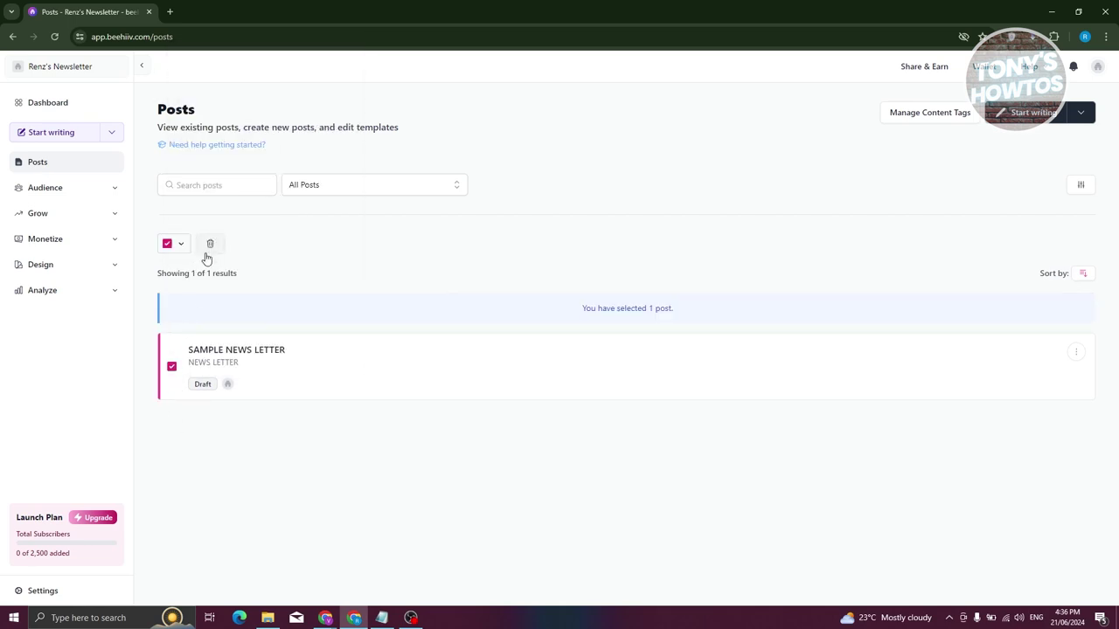
Expand the Audience section in the sidebar.
click(45, 188)
click(60, 189)
click(68, 191)
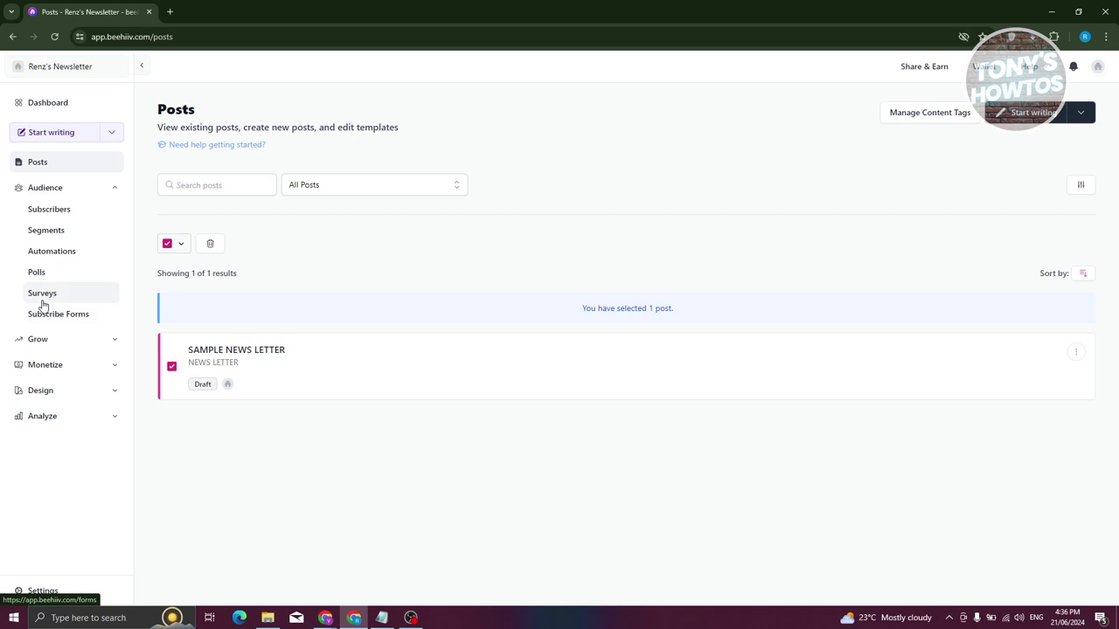
Browse the Grow, Monetize and Design sidebar sections, leaving Analyze expanded.
click(65, 340)
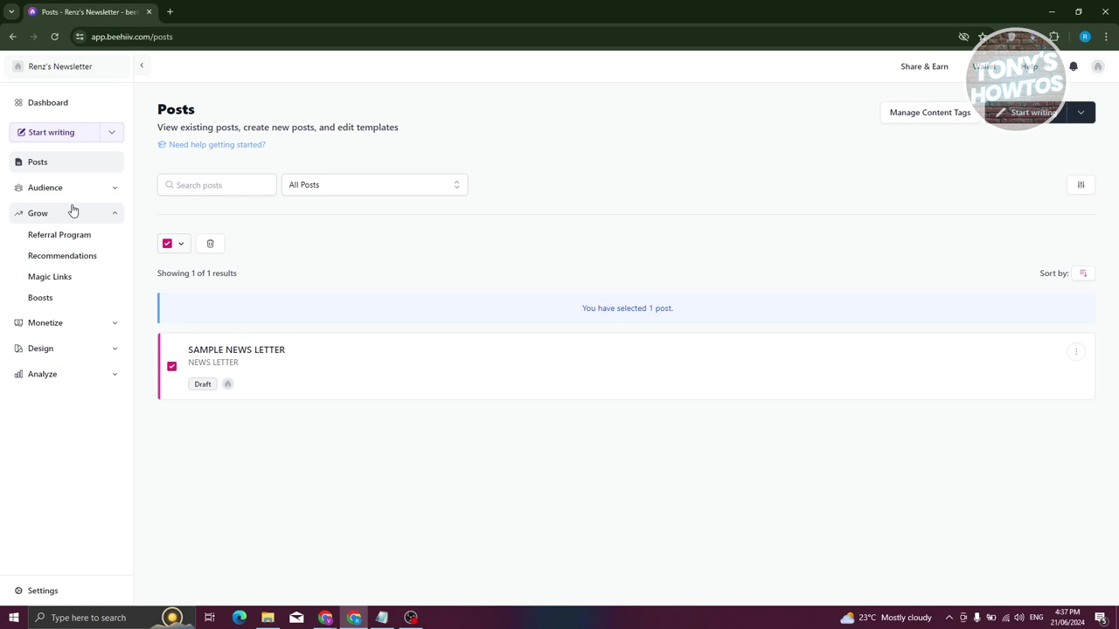
click(75, 322)
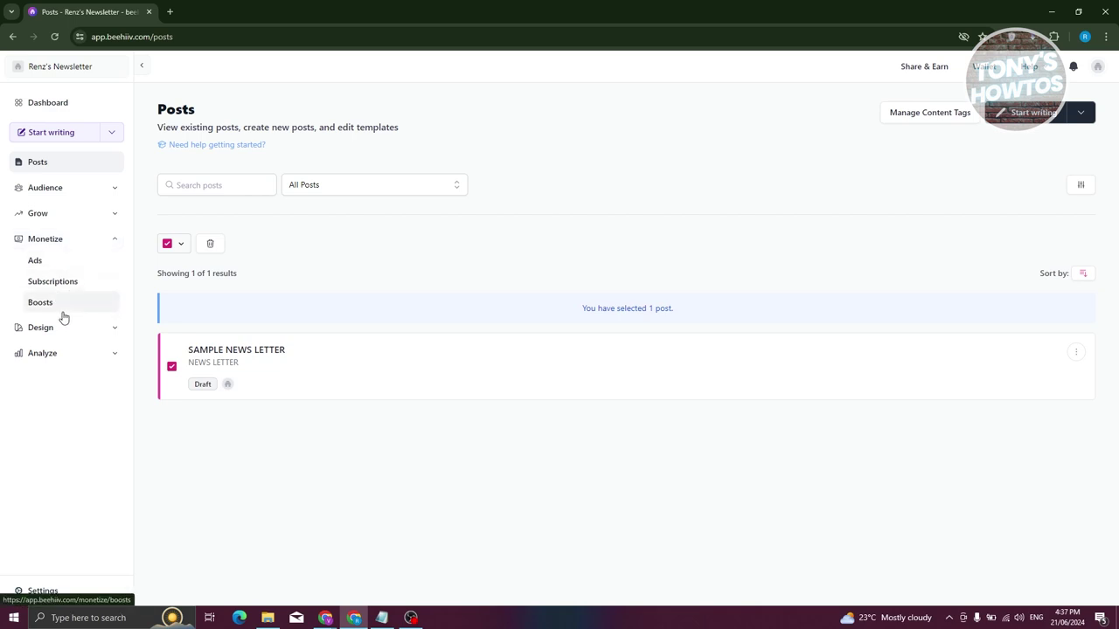
click(67, 239)
click(54, 265)
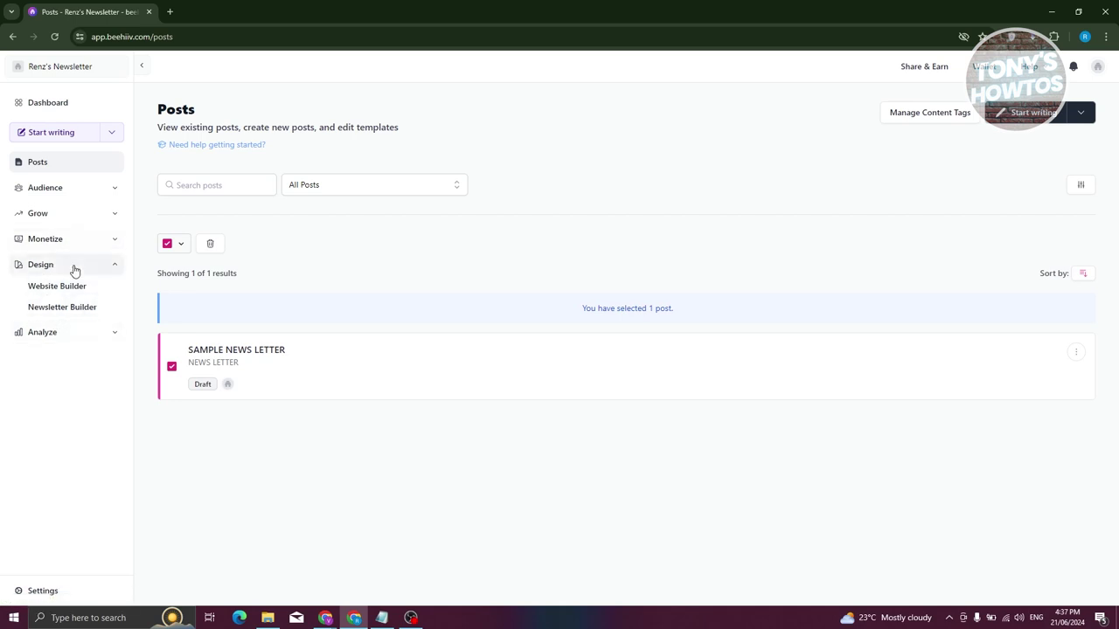
click(59, 336)
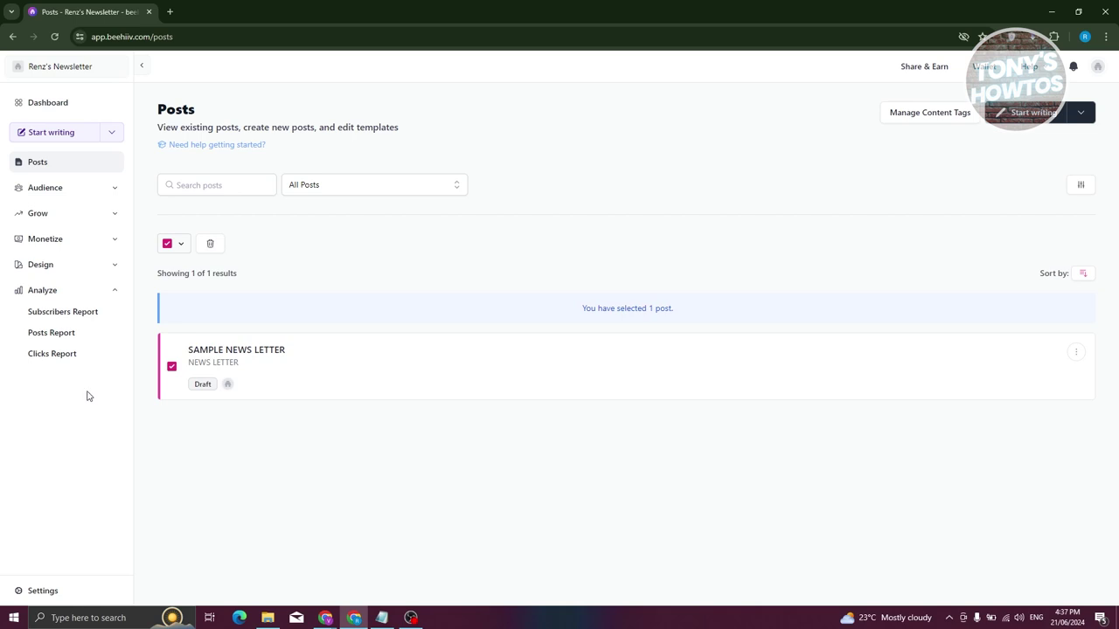
View the Subscribers, Posts and Clicks reports, ending on the 3D Subscriber Analytics page.
click(63, 320)
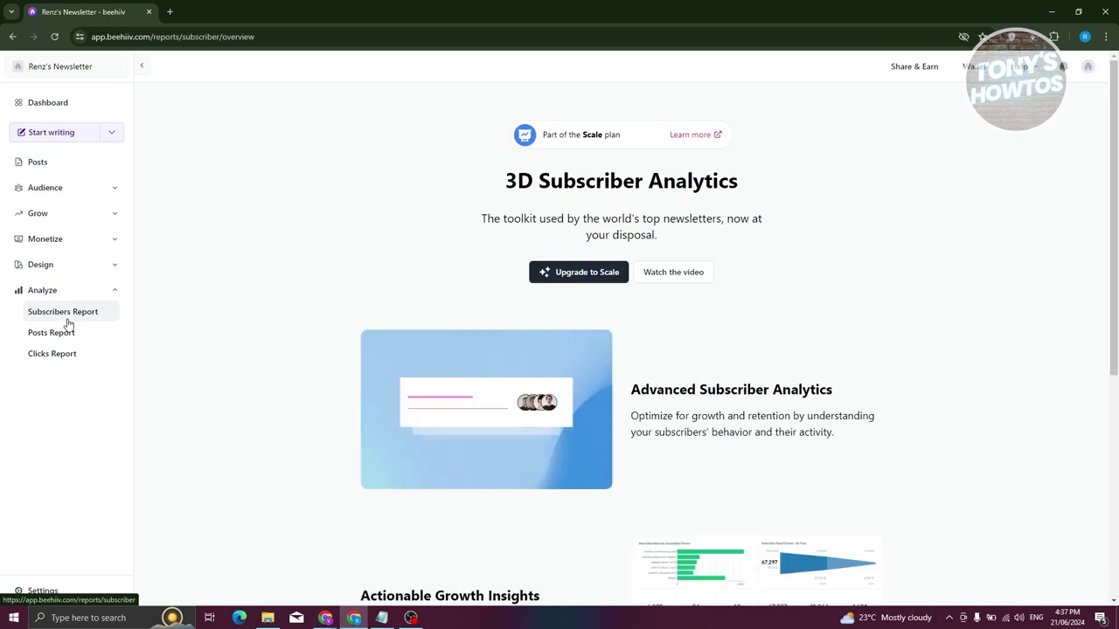
click(68, 337)
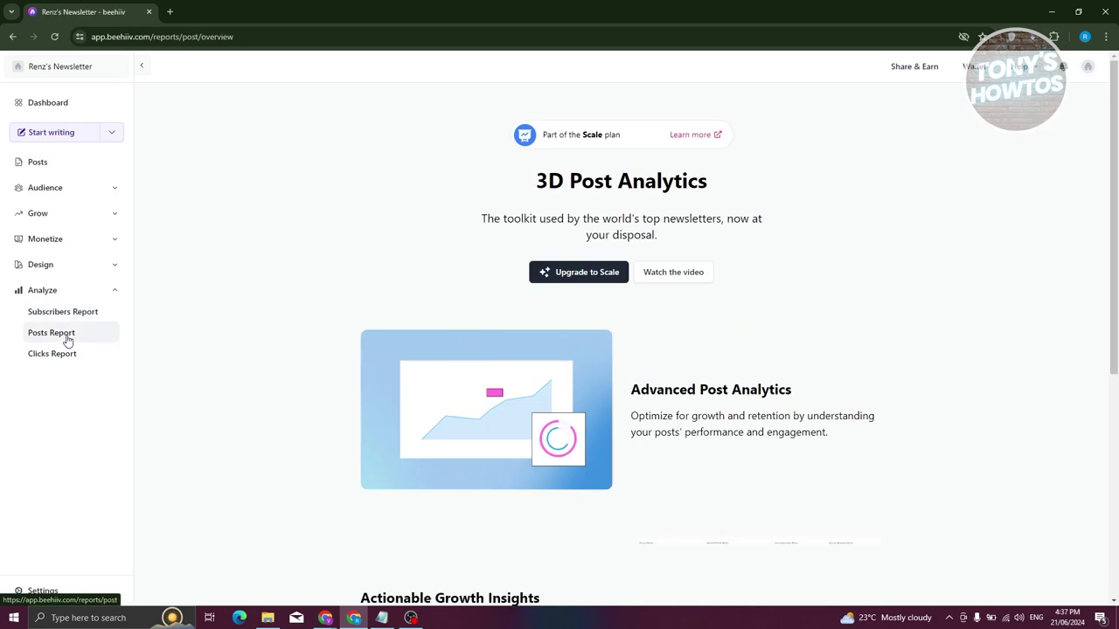
click(52, 355)
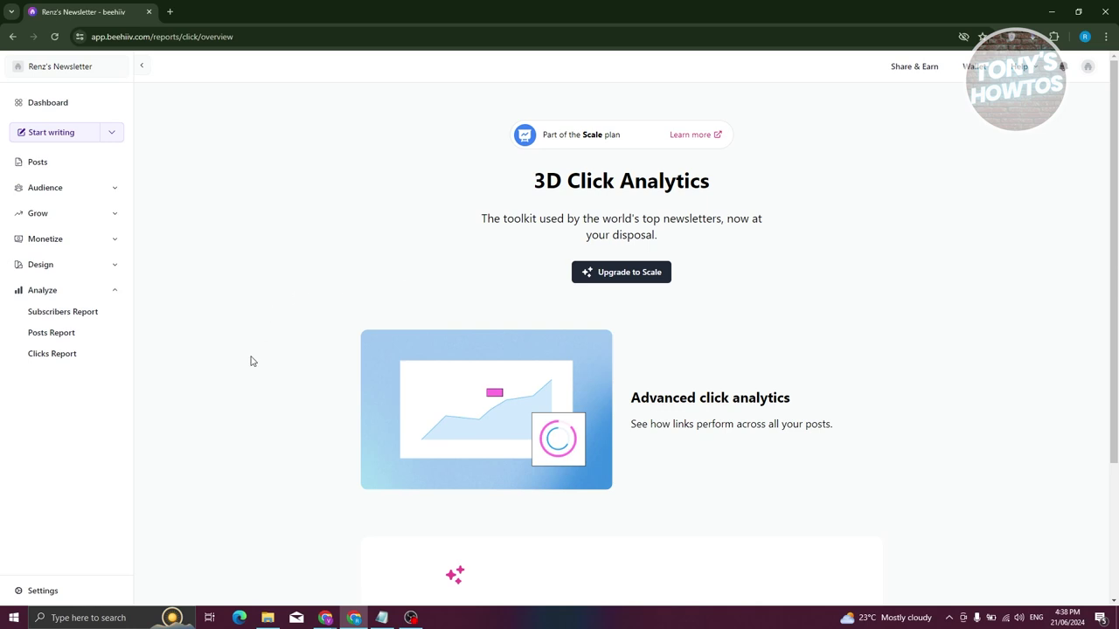
click(52, 313)
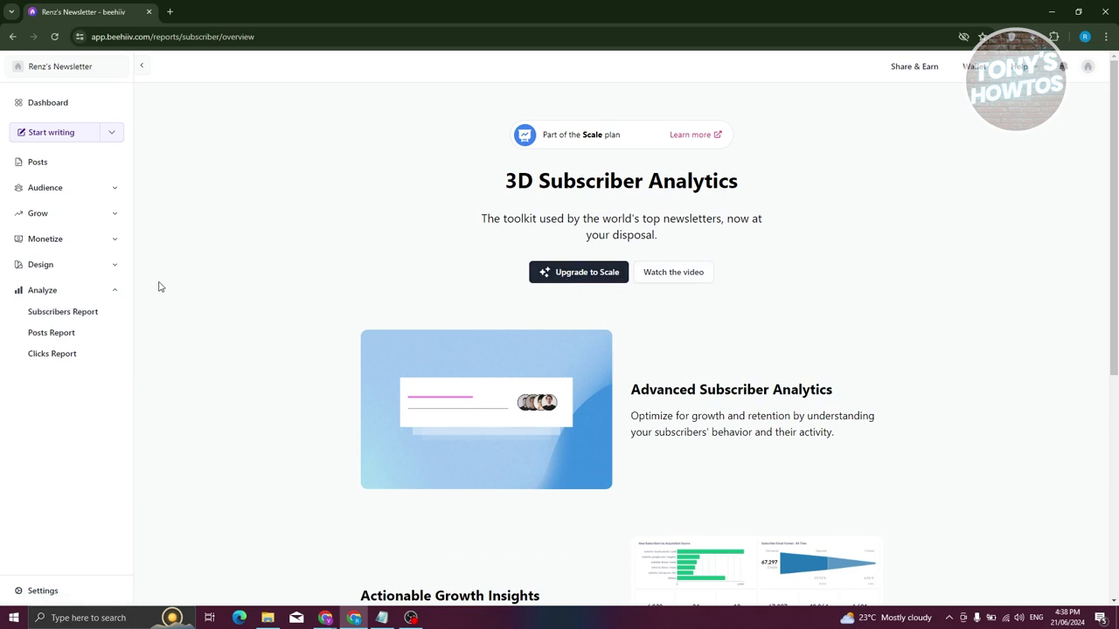
Go to Audience > Subscribers and open Import Subscribers, showing the 0/10 import limit.
click(70, 194)
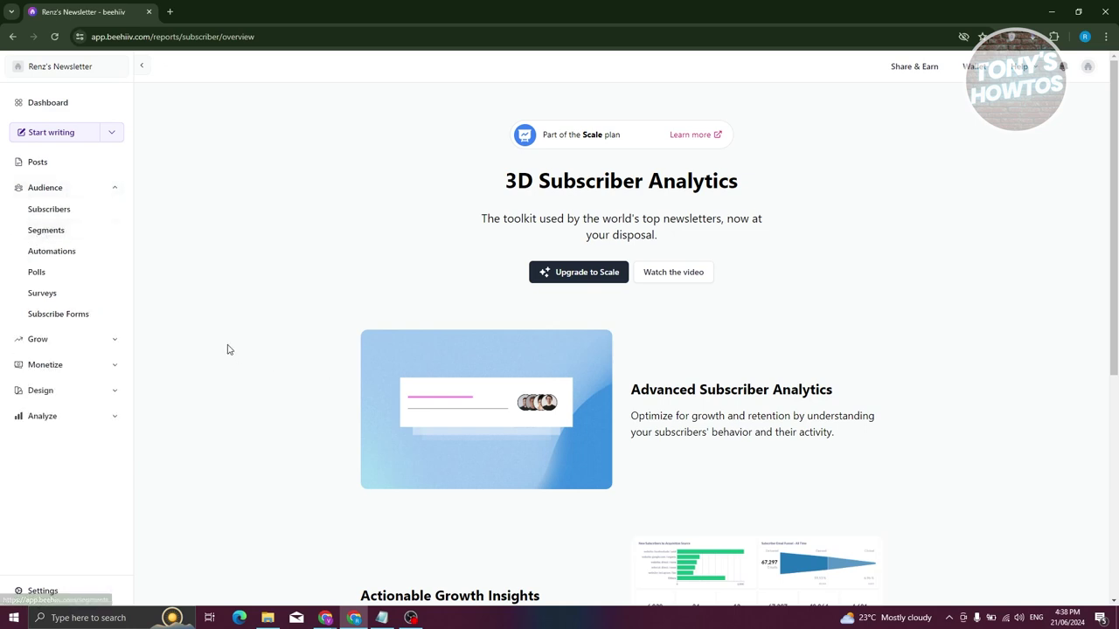
click(52, 210)
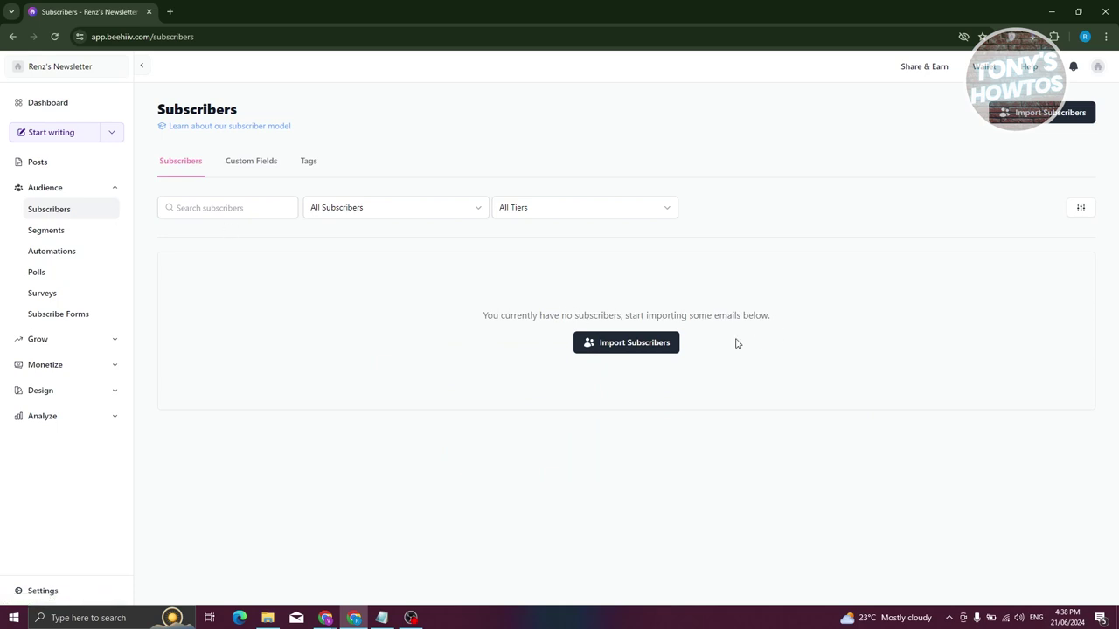
click(634, 350)
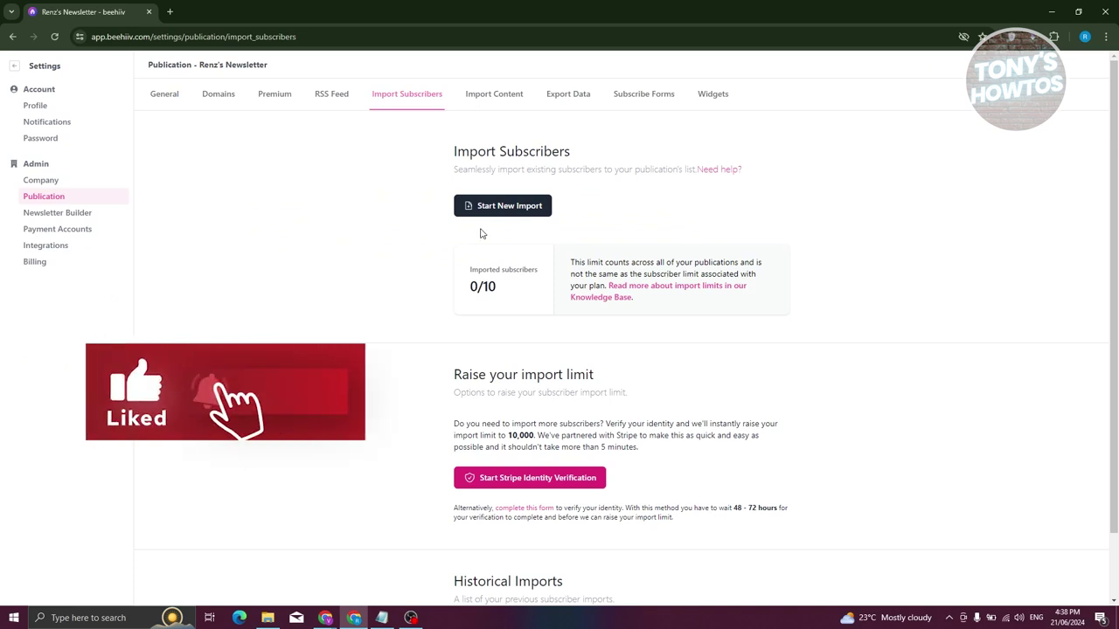
Start a new import with 'Copy and paste a list of email addresses' and enter the subscriber's e-mail address.
click(500, 208)
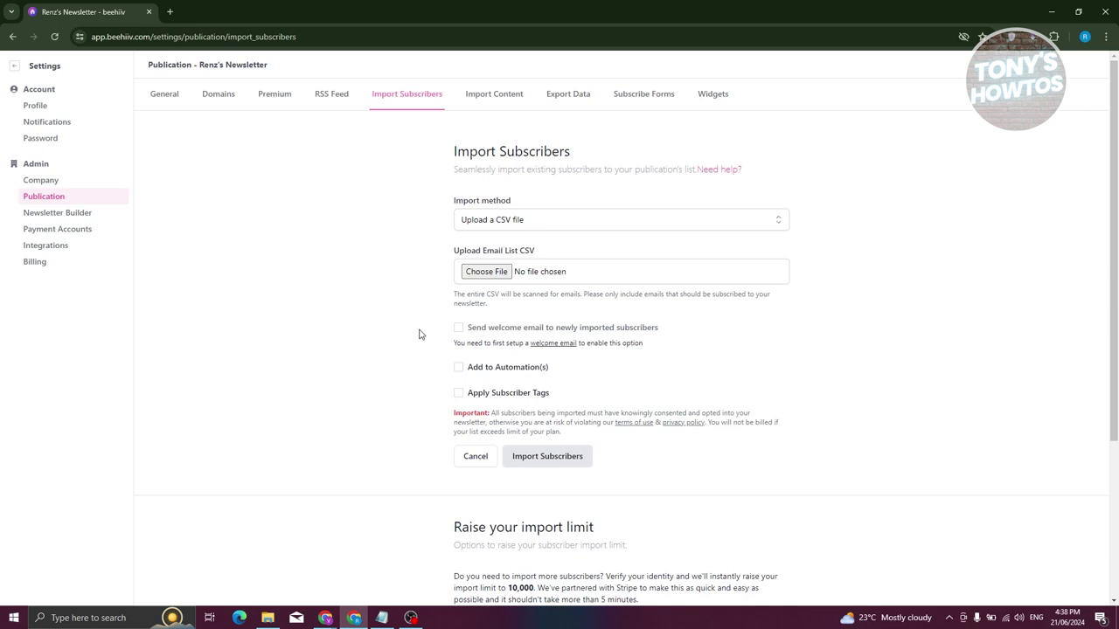
click(549, 224)
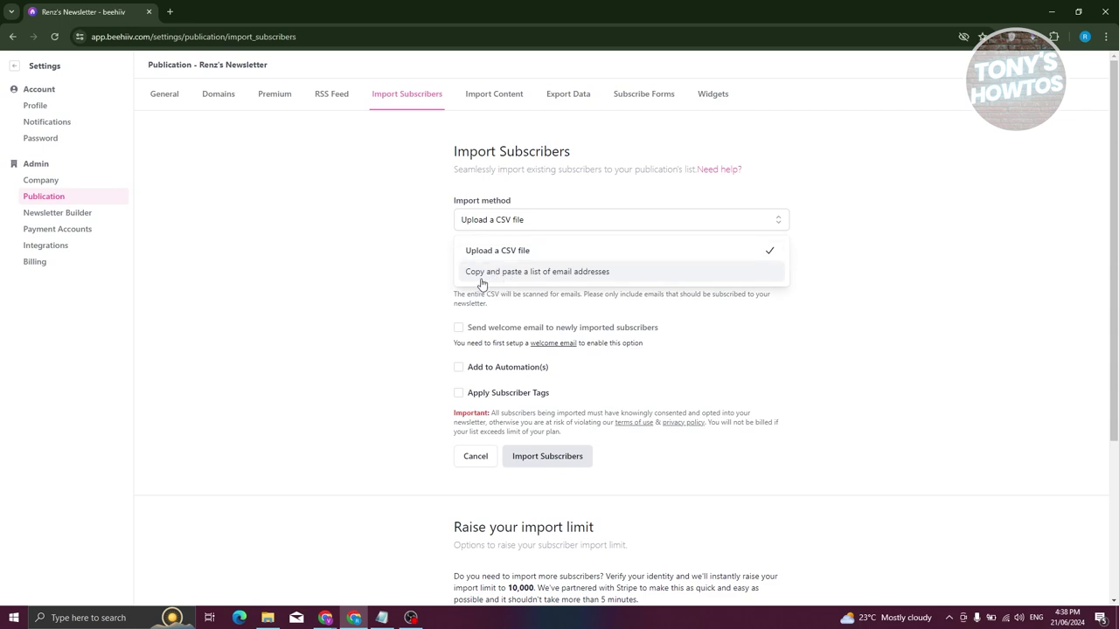
click(483, 272)
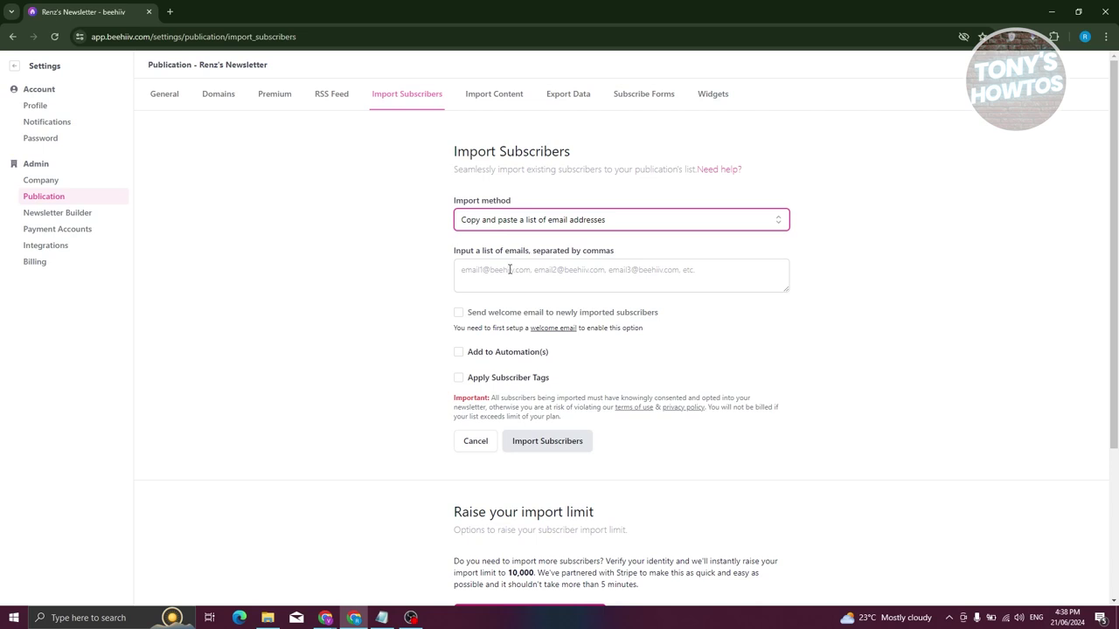
click(562, 271)
key(BackSpace)
key(BackSpace)
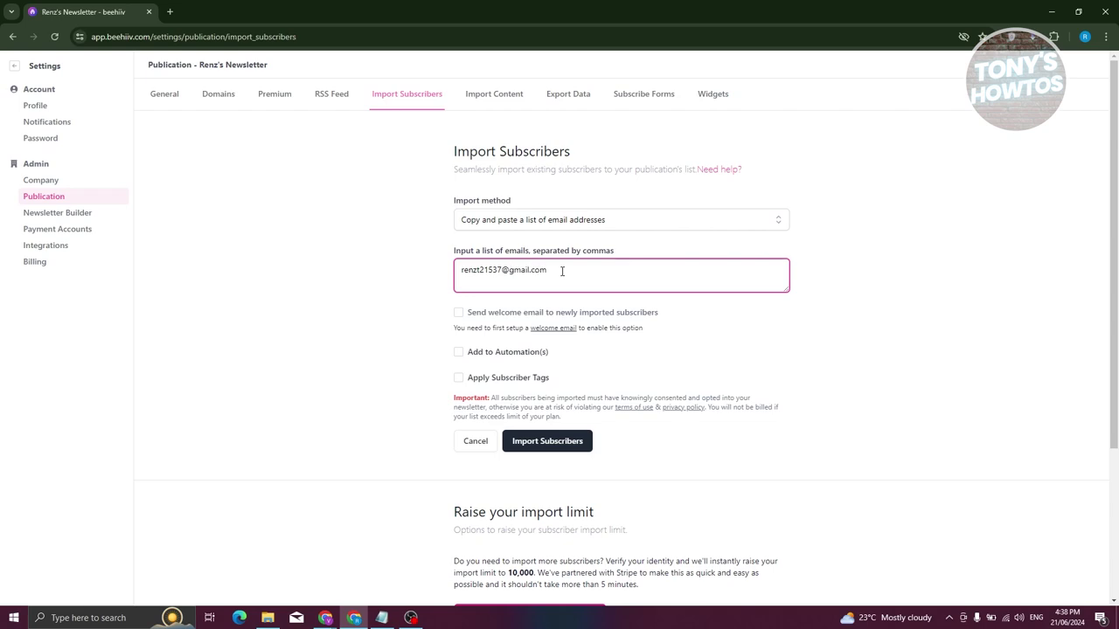
Import the pasted address as a subscriber and return to the dashboard.
click(552, 441)
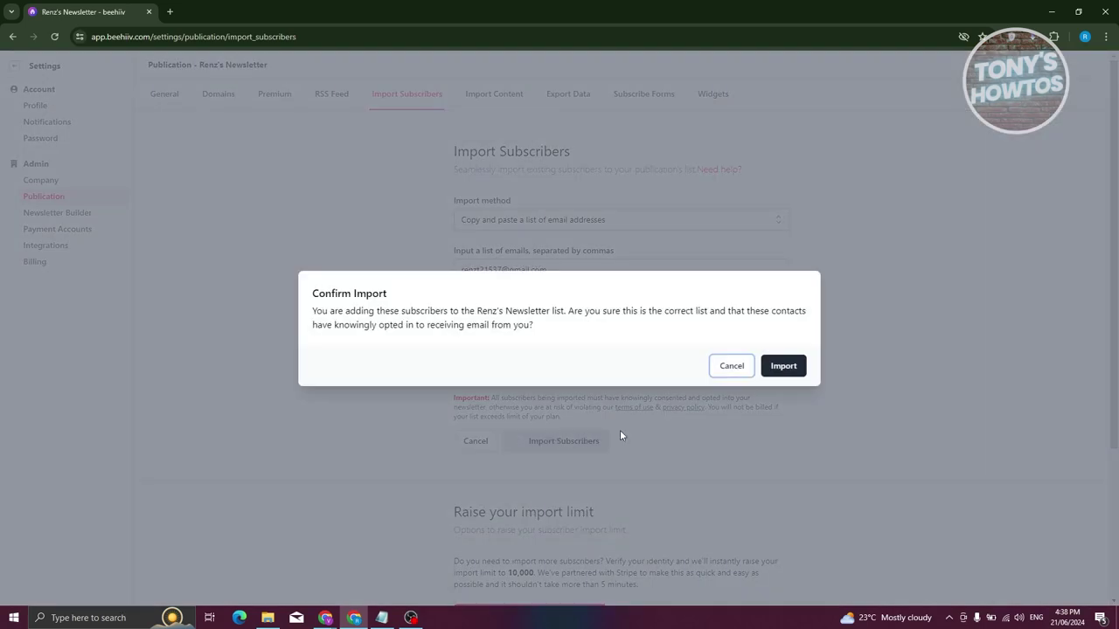
click(792, 366)
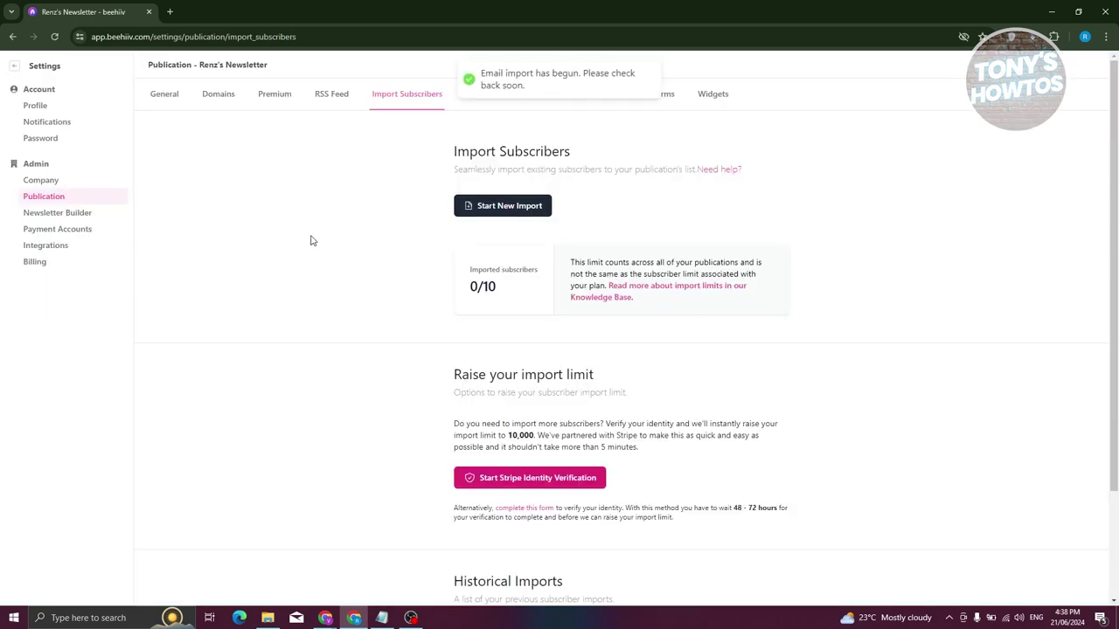
click(14, 66)
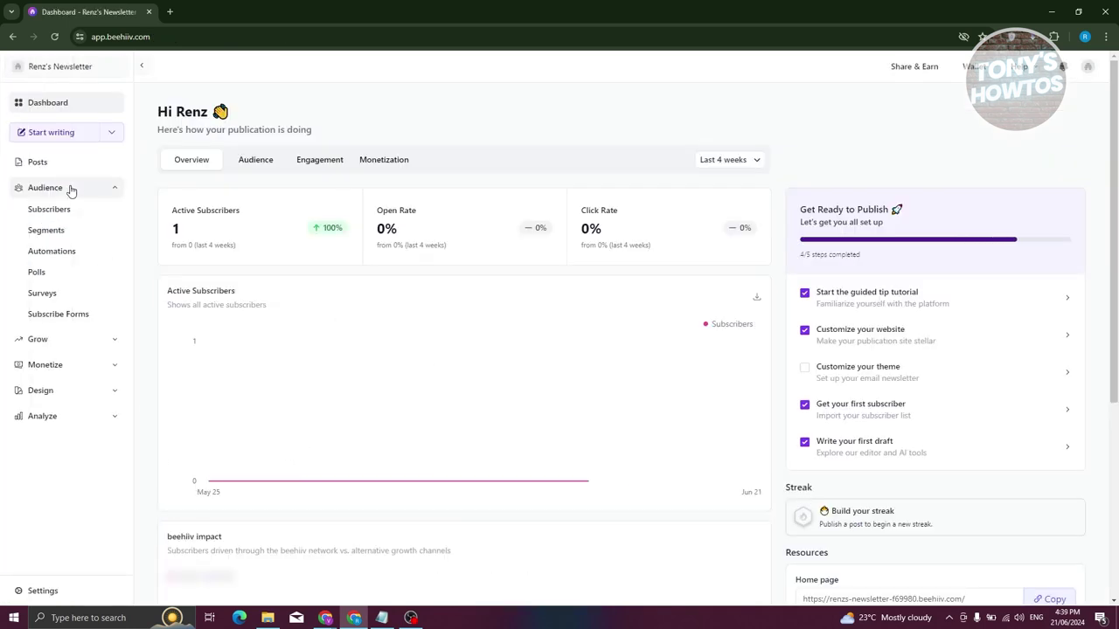
Expand Audience in the sidebar and open Subscribers to see the one imported subscriber.
click(61, 192)
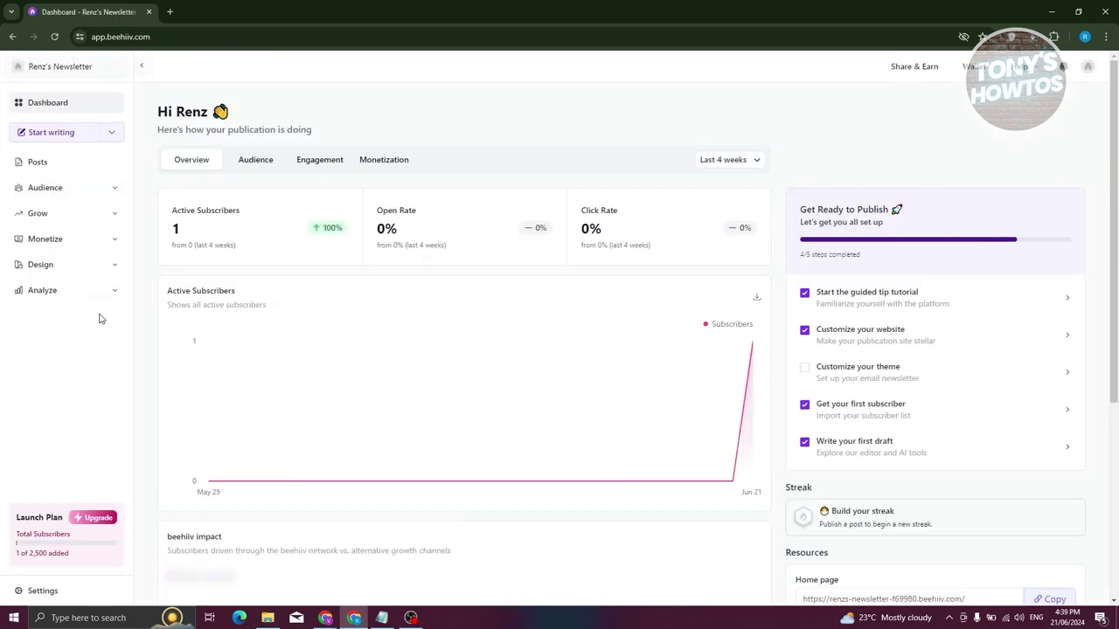
click(48, 187)
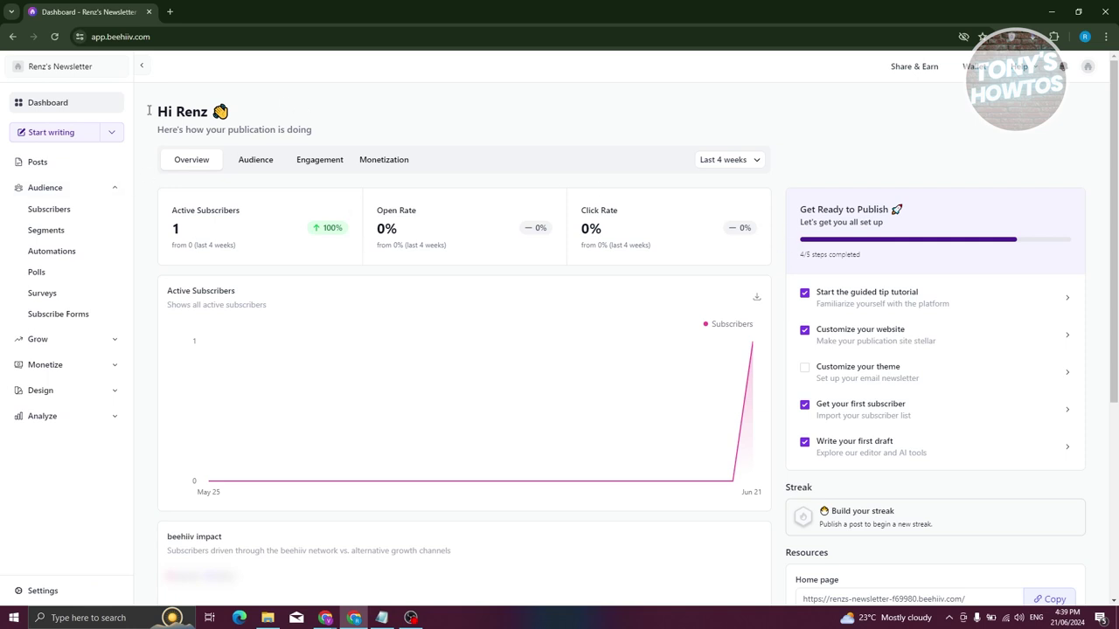
click(52, 209)
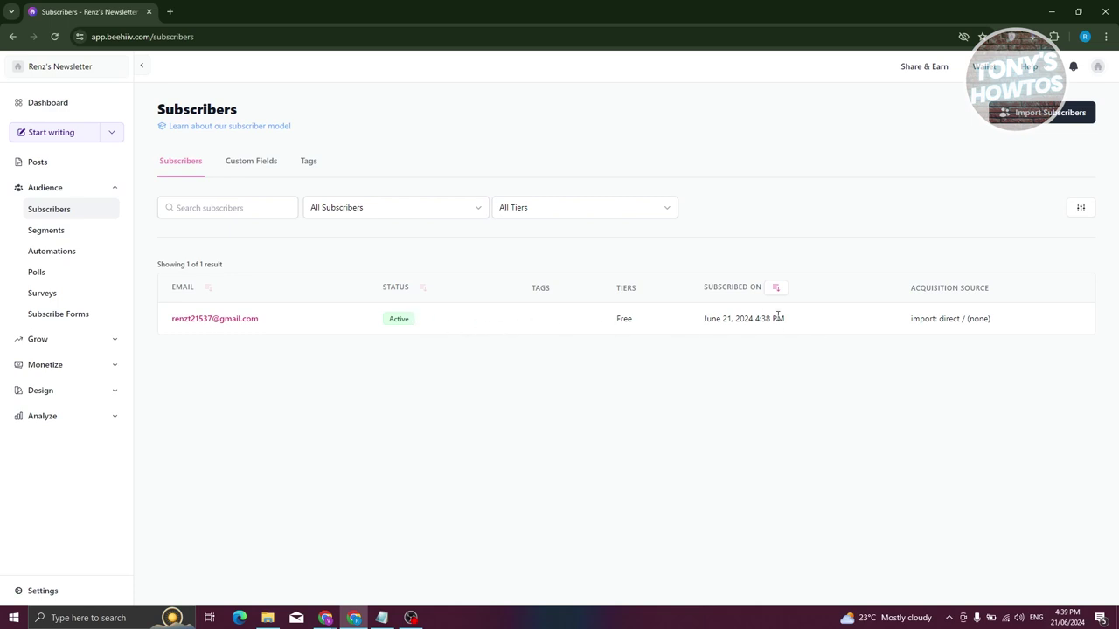
click(250, 169)
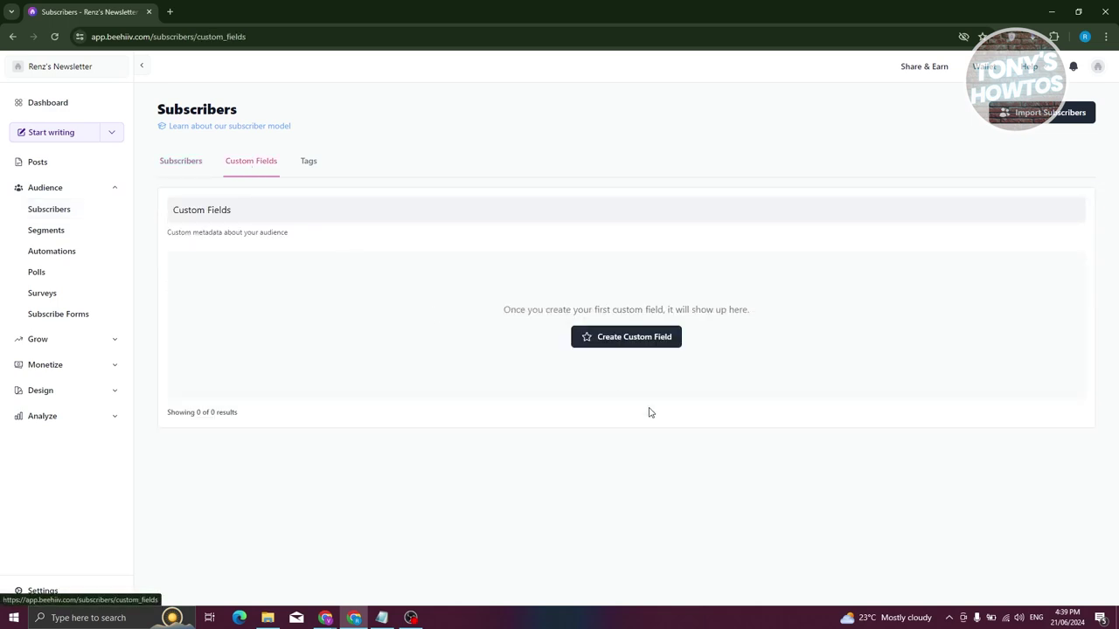
click(175, 166)
click(307, 166)
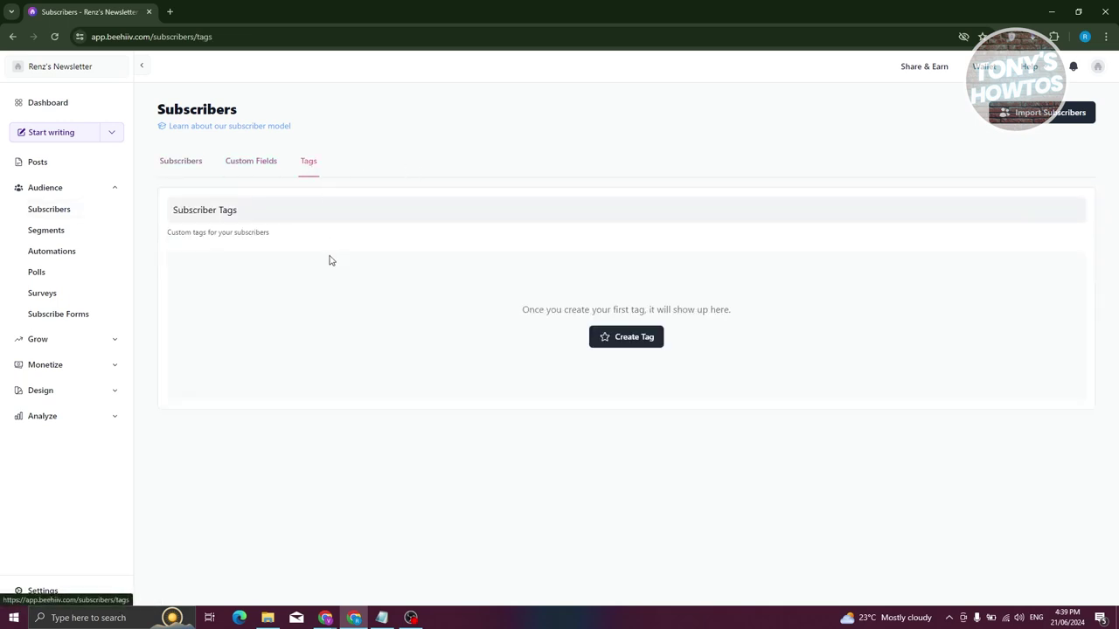
click(176, 167)
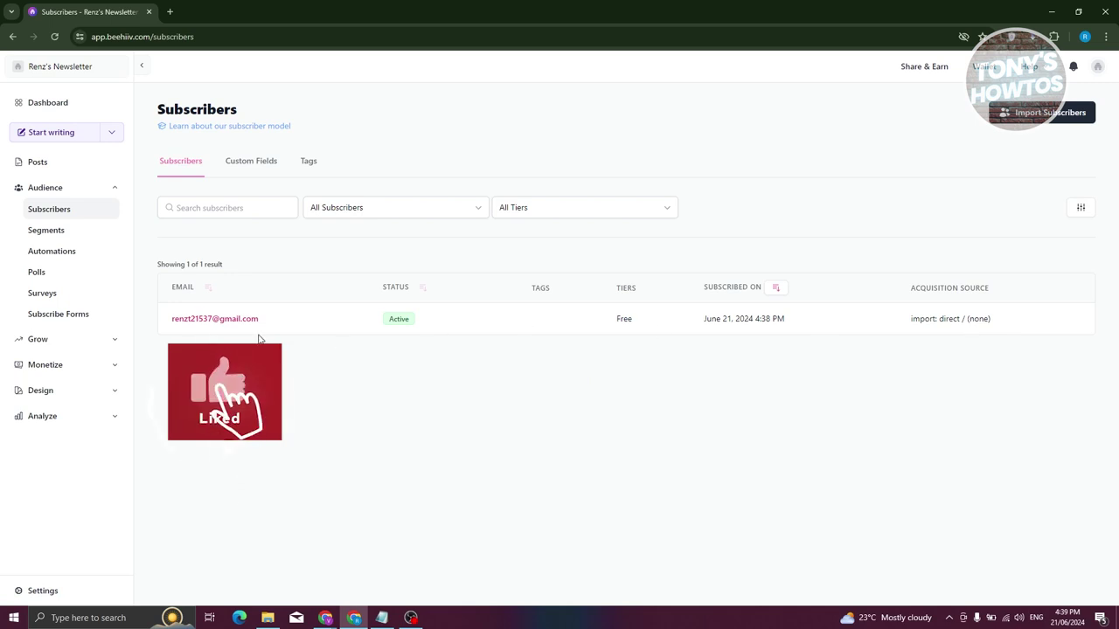
click(225, 320)
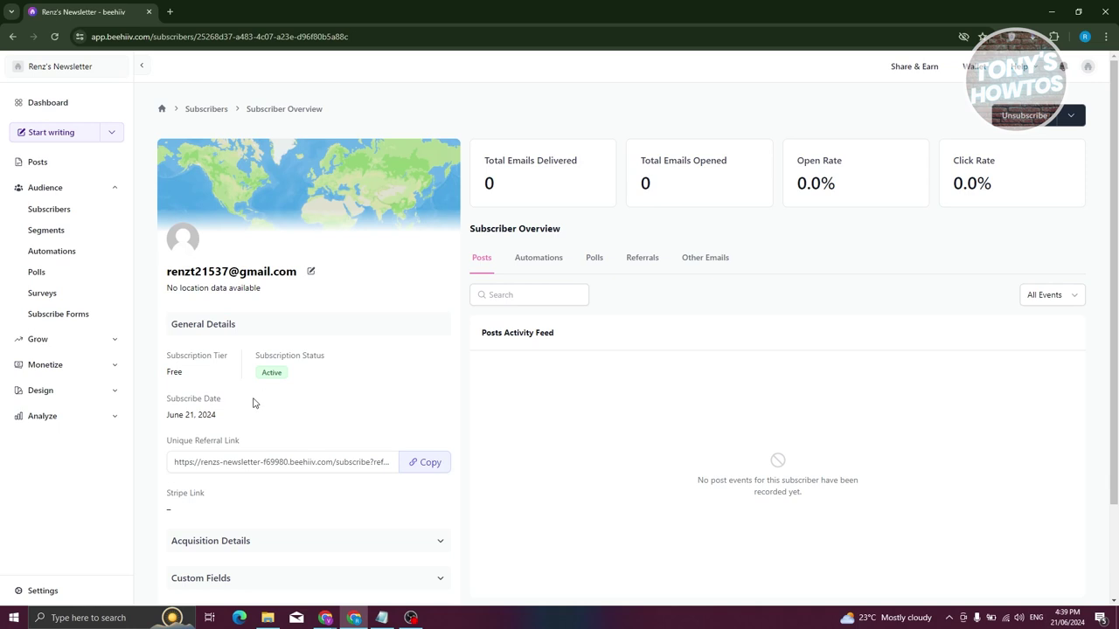
Expand and collapse the subscriber's Acquisition Details, Custom Fields and Automation History, then go to Posts.
scroll(202, 420, down, 1)
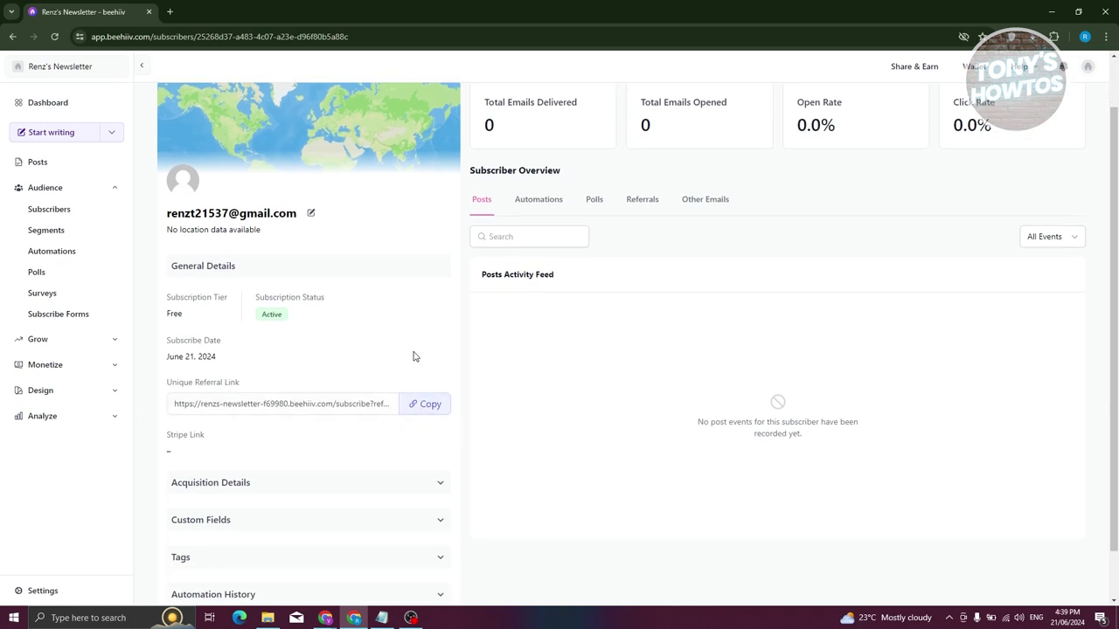
scroll(479, 417, down, 1)
click(323, 434)
click(323, 438)
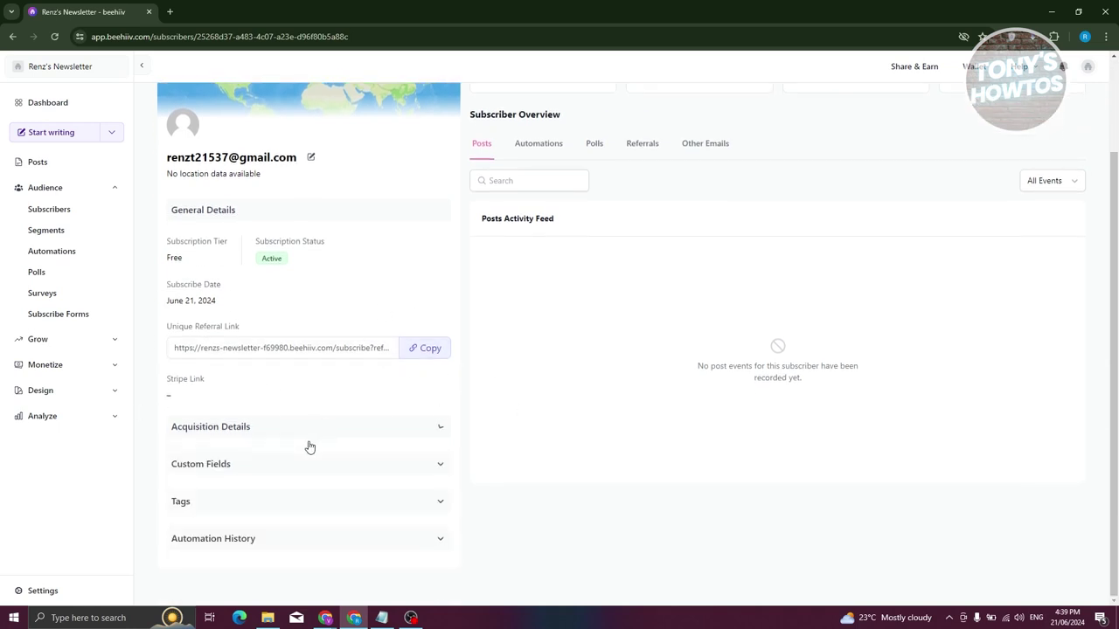
click(247, 476)
click(247, 479)
click(250, 544)
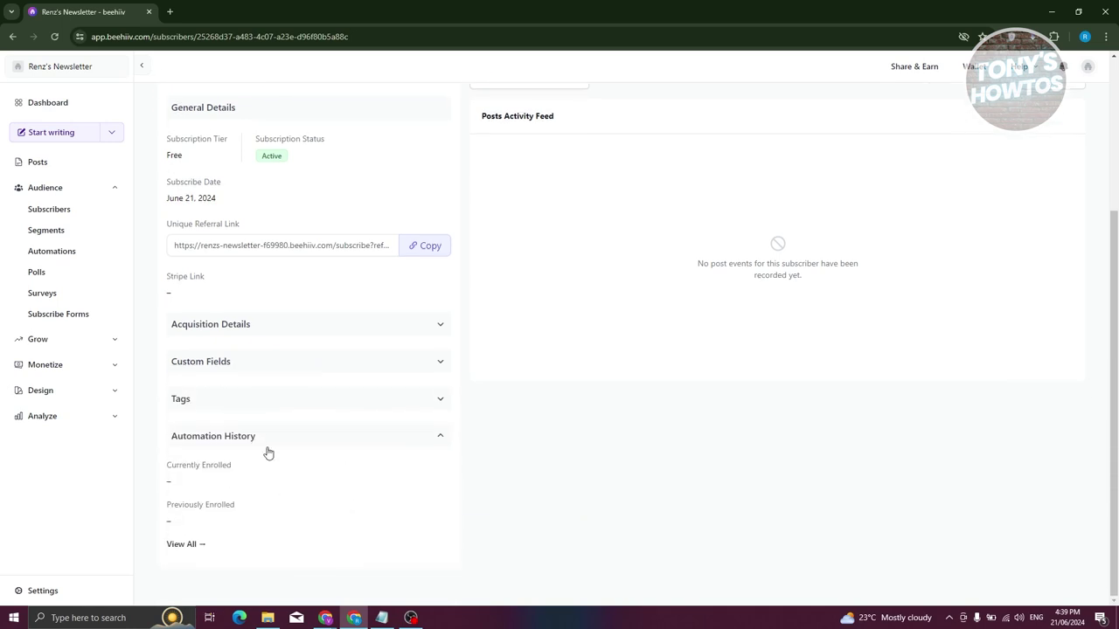
scroll(498, 428, up, 3)
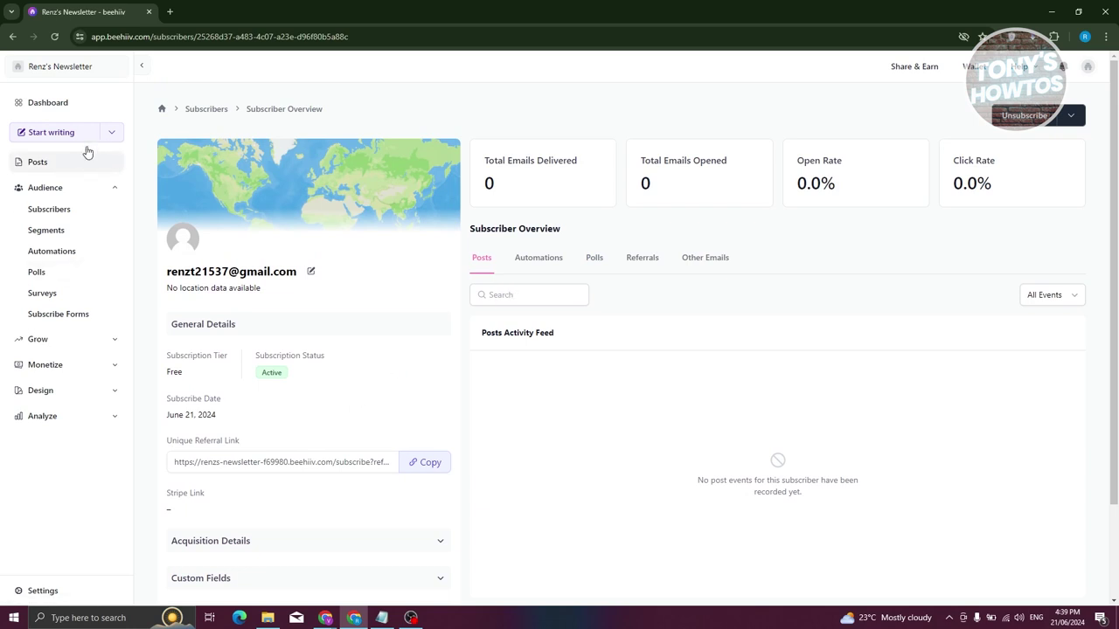
click(37, 162)
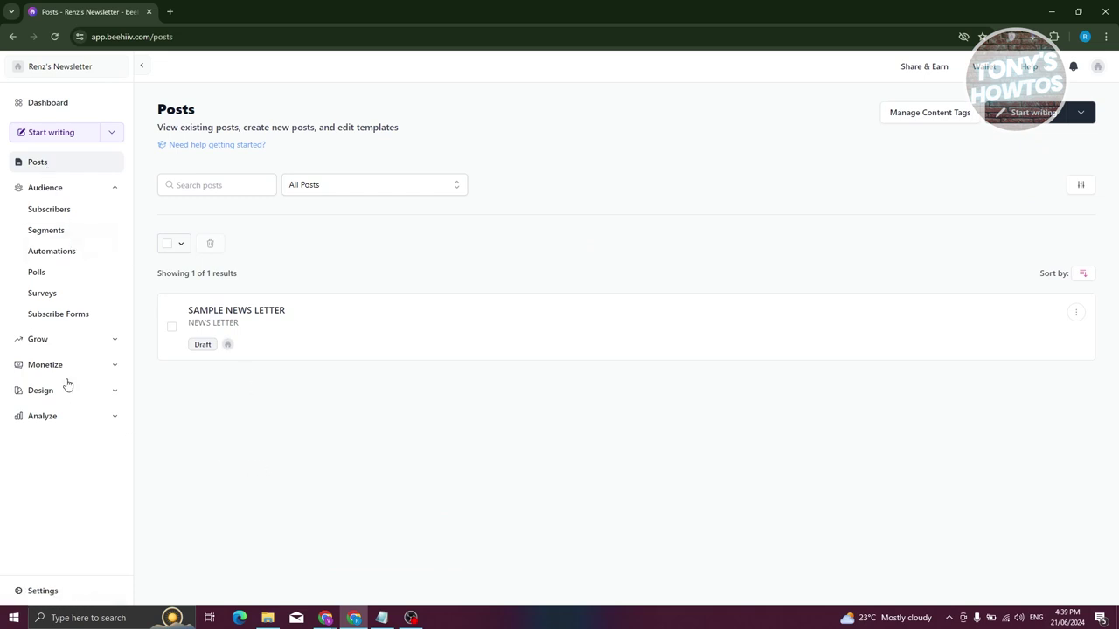
Choose Use template from the Start writing dropdown on the Posts page.
click(110, 138)
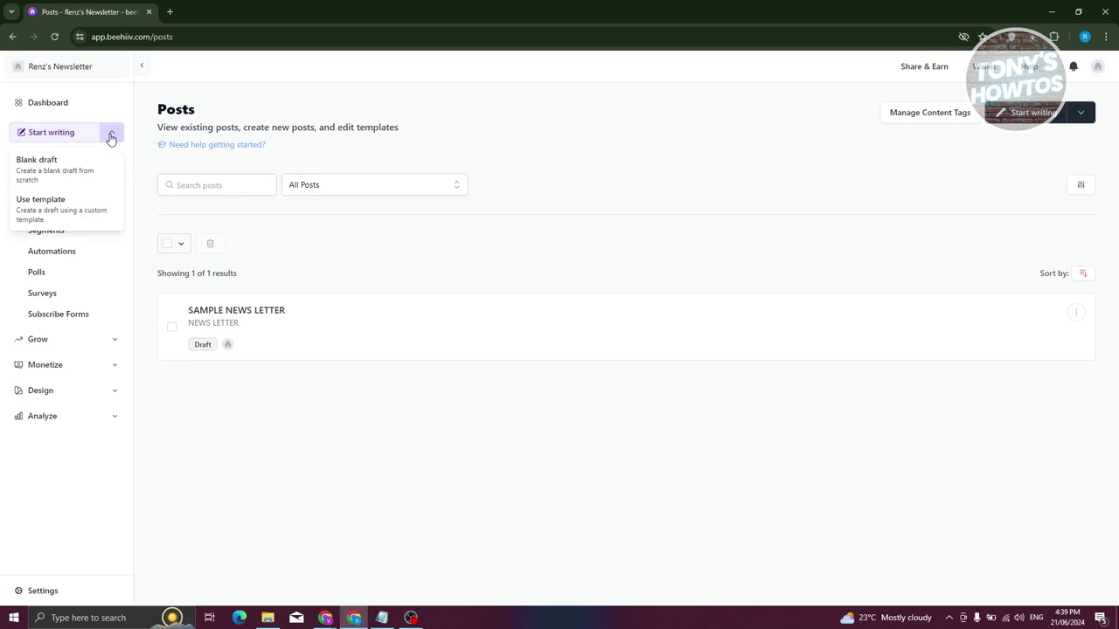
click(72, 208)
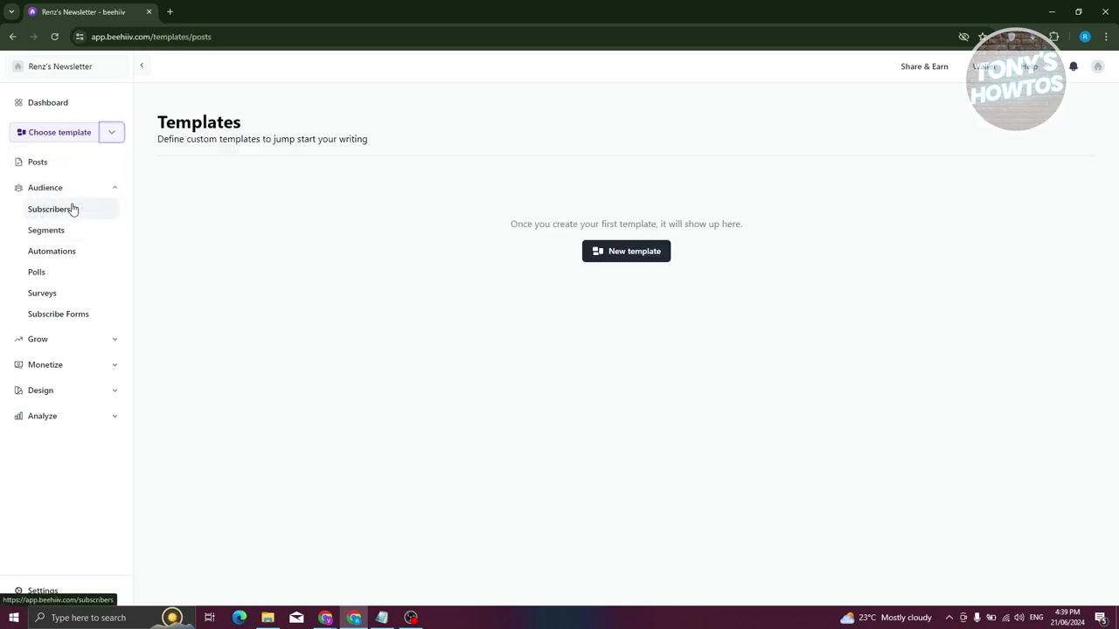
Create a new template named 'TEST NEWSLETTER'.
click(644, 252)
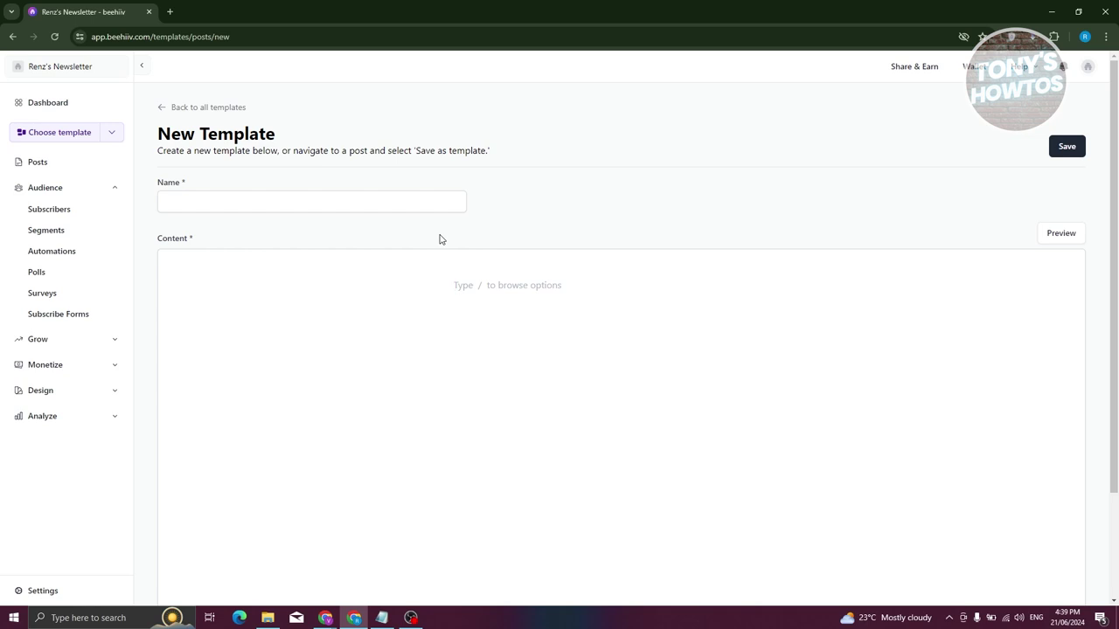
click(273, 208)
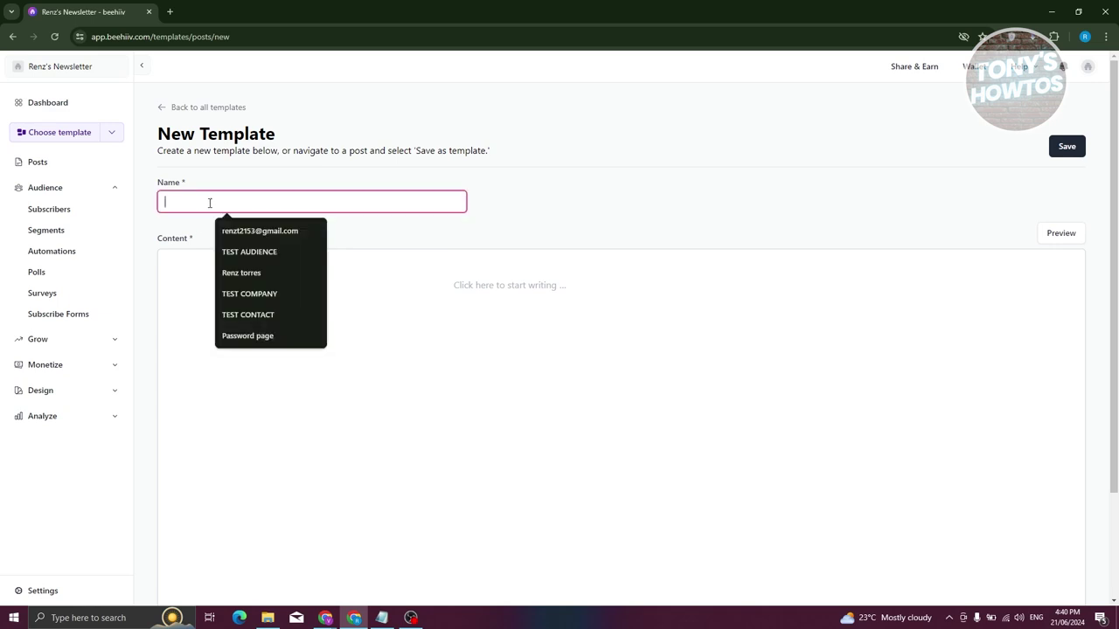
text(TEST NEWSLETTER)
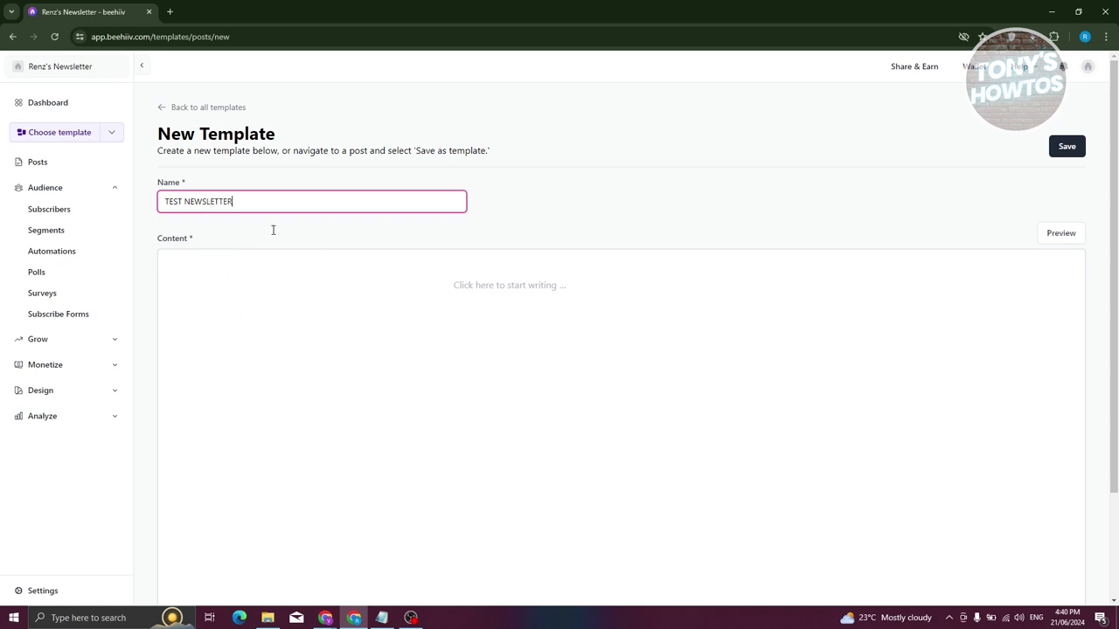
Write the content line 'THIS IS A NEW CONTENT I WANT TO CREATE' with a new line below it.
click(412, 262)
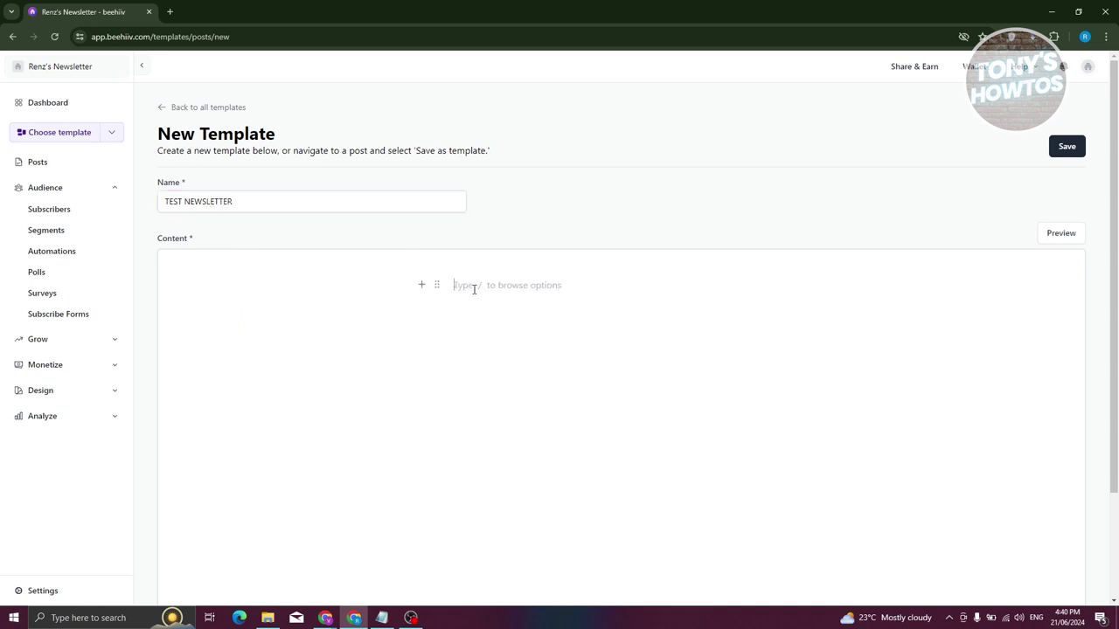
scroll(628, 325, down, 2)
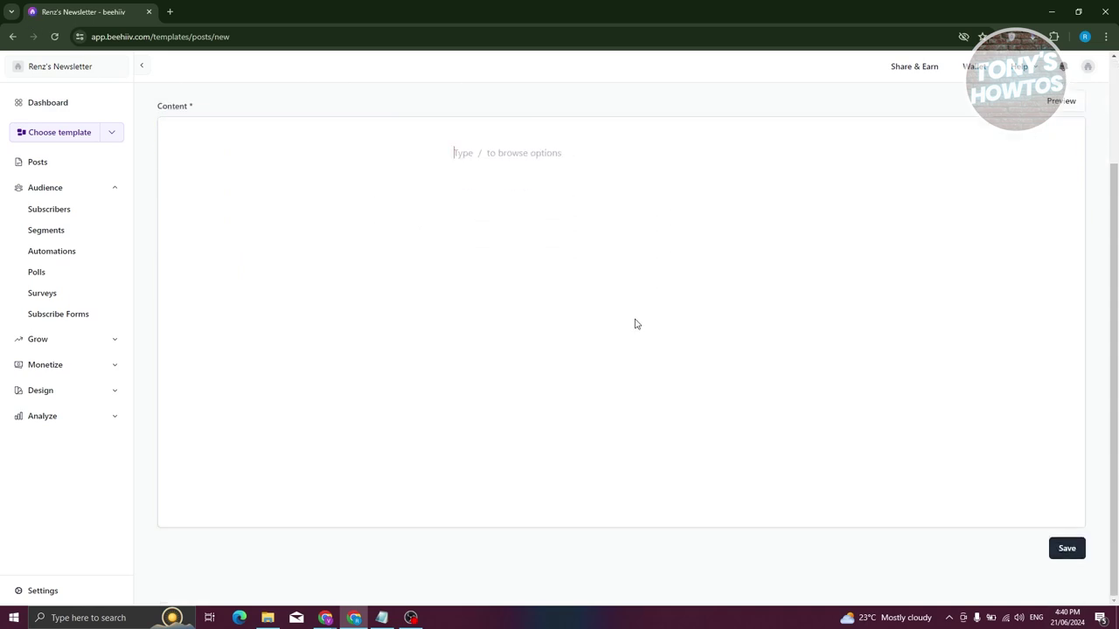
text(THIS IS A NEW CONTENT i WANT TO CREATE)
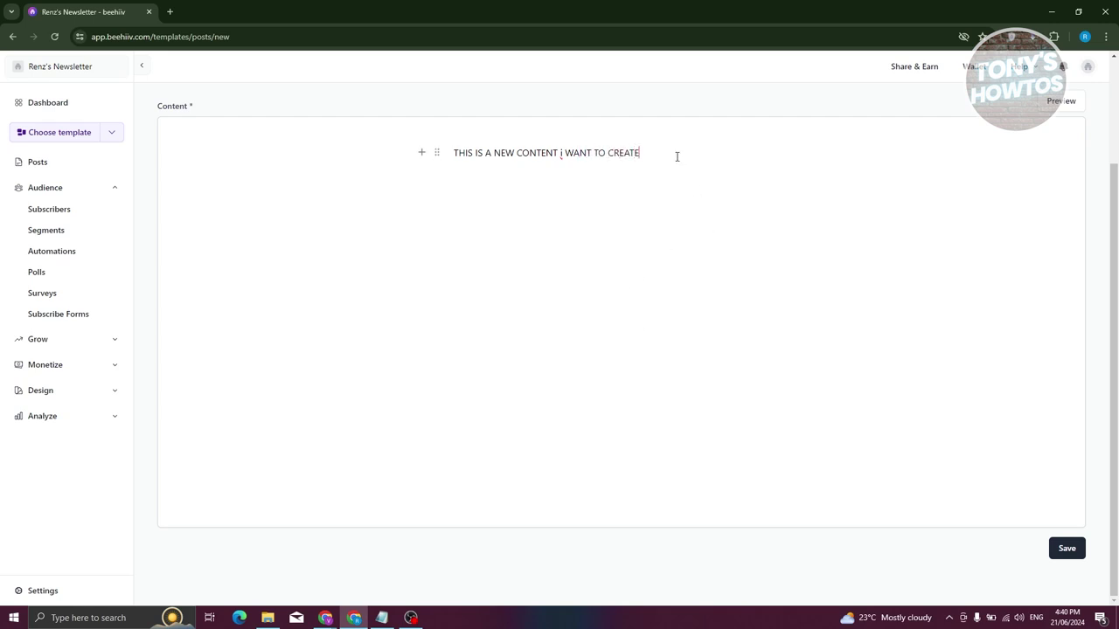
key(Return)
click(421, 184)
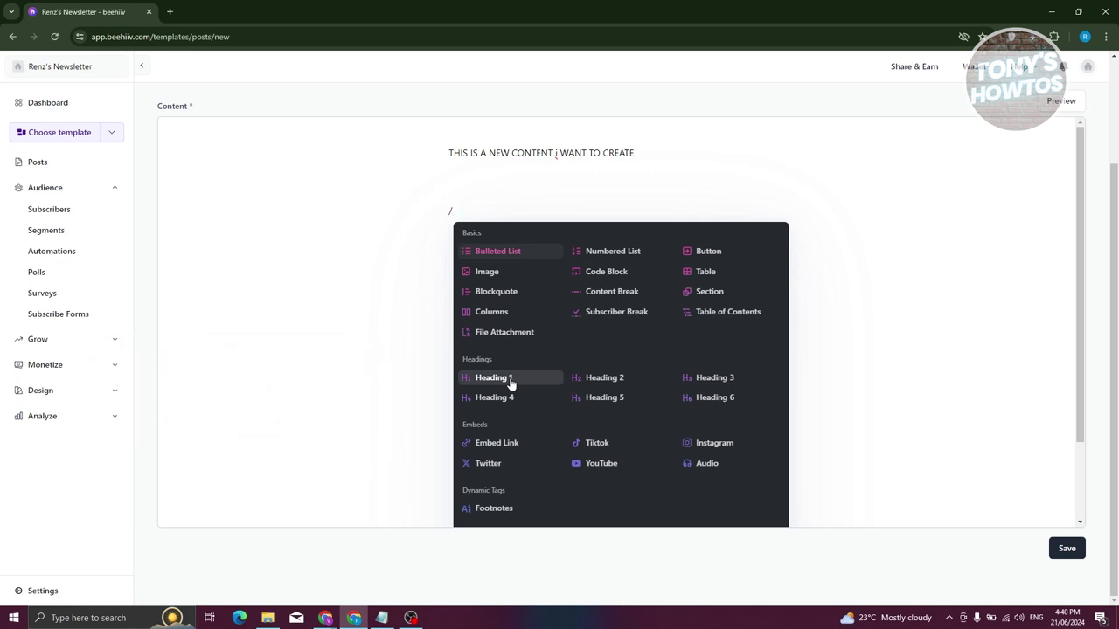
Insert the Subscribe button preset and check that its link opens the subscribe page.
click(707, 251)
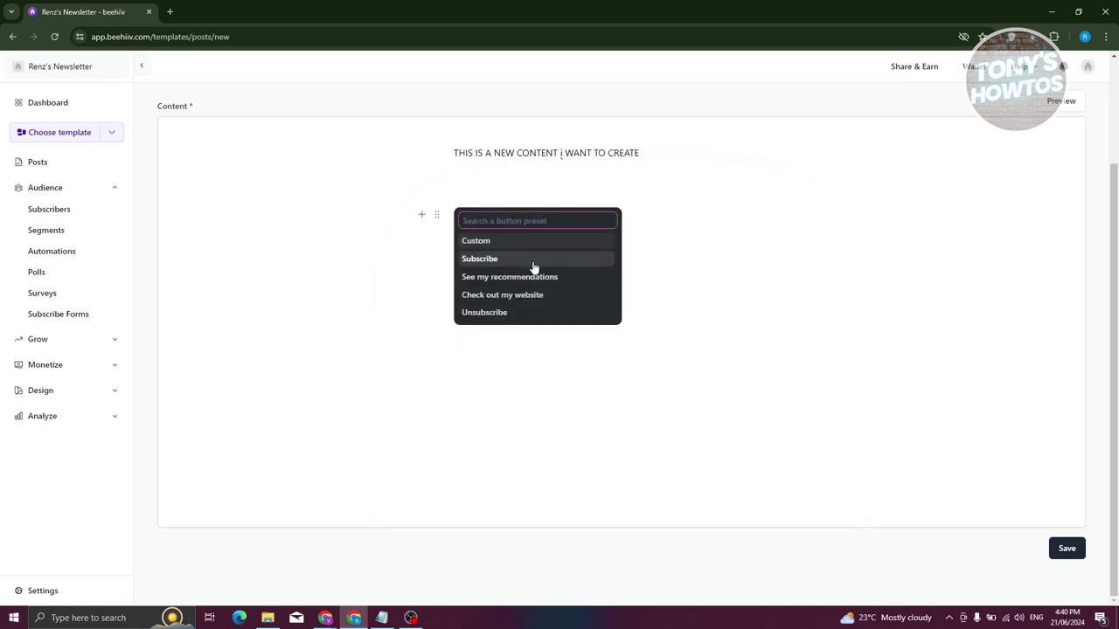
click(525, 260)
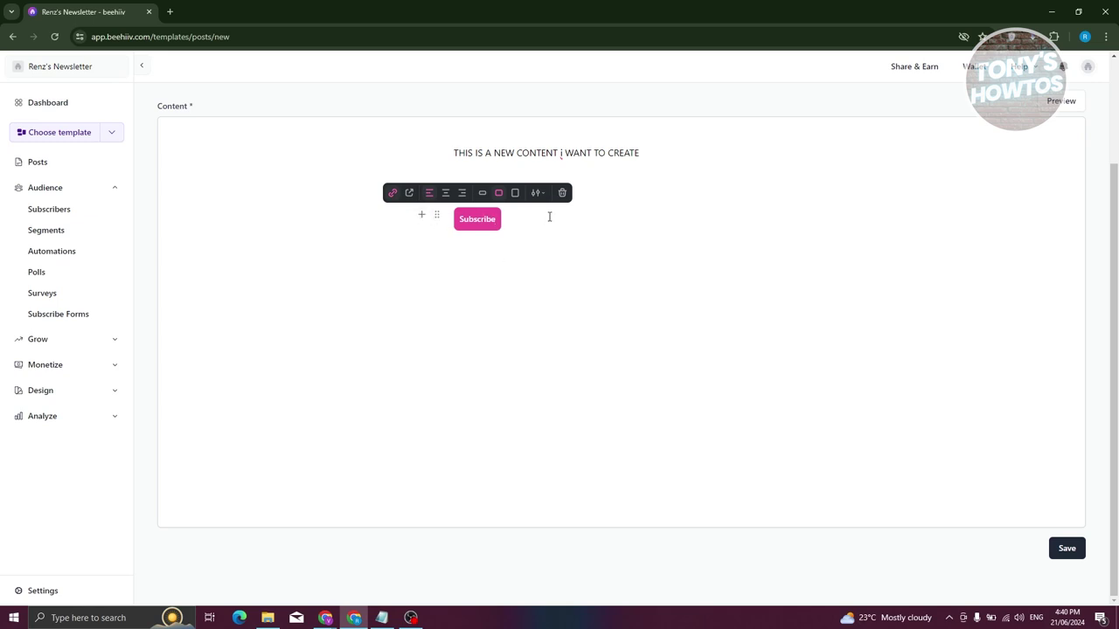
click(480, 288)
click(492, 218)
click(393, 193)
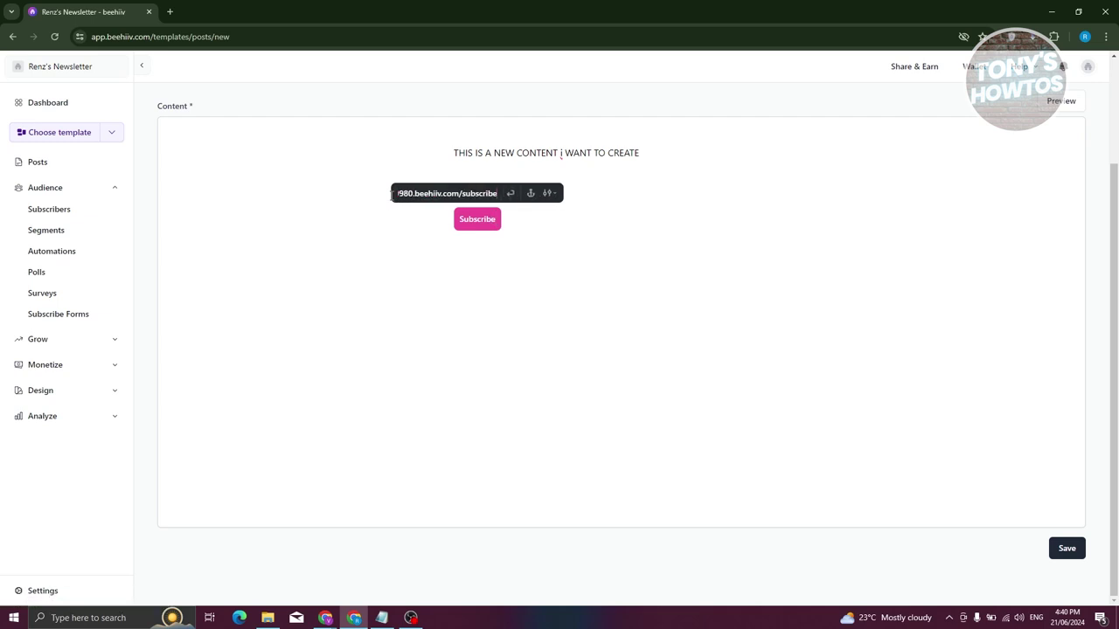
scroll(469, 214, up, 2)
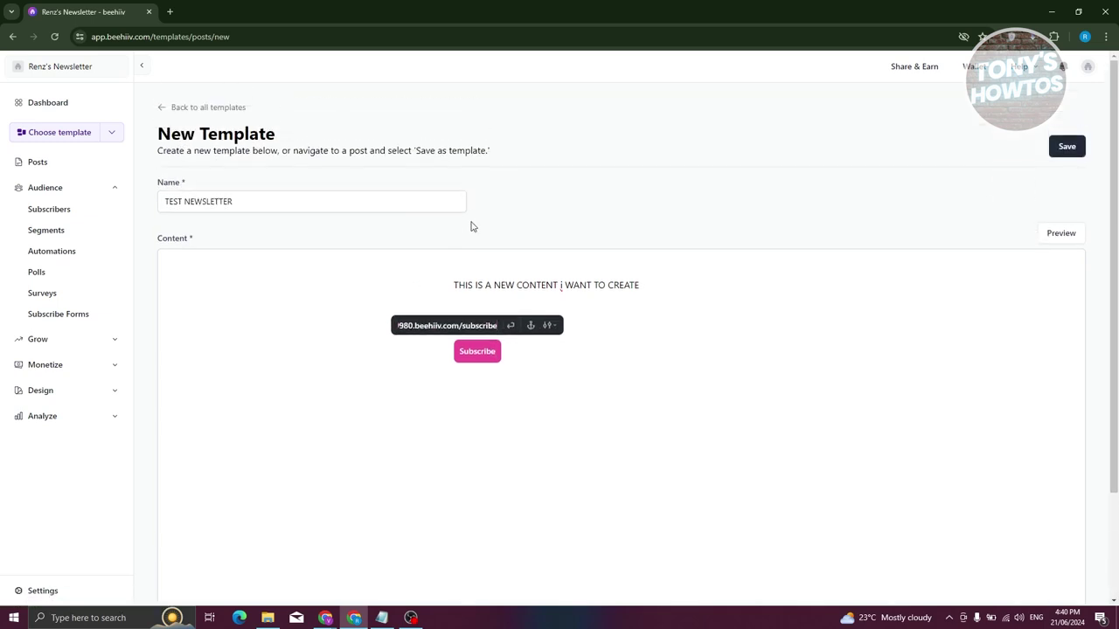
click(511, 325)
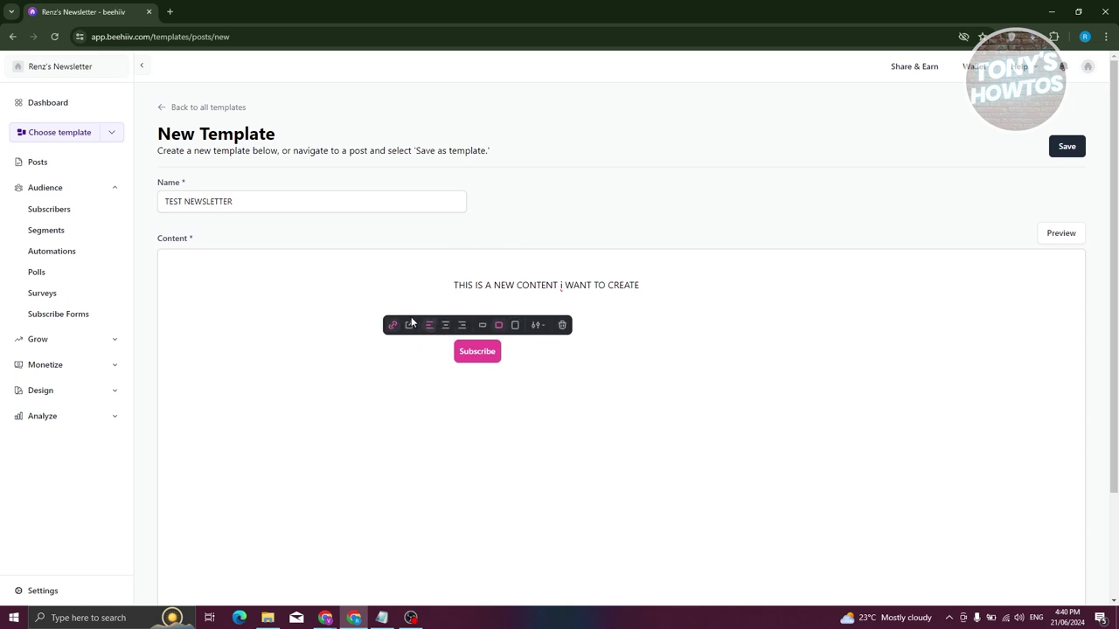
click(409, 325)
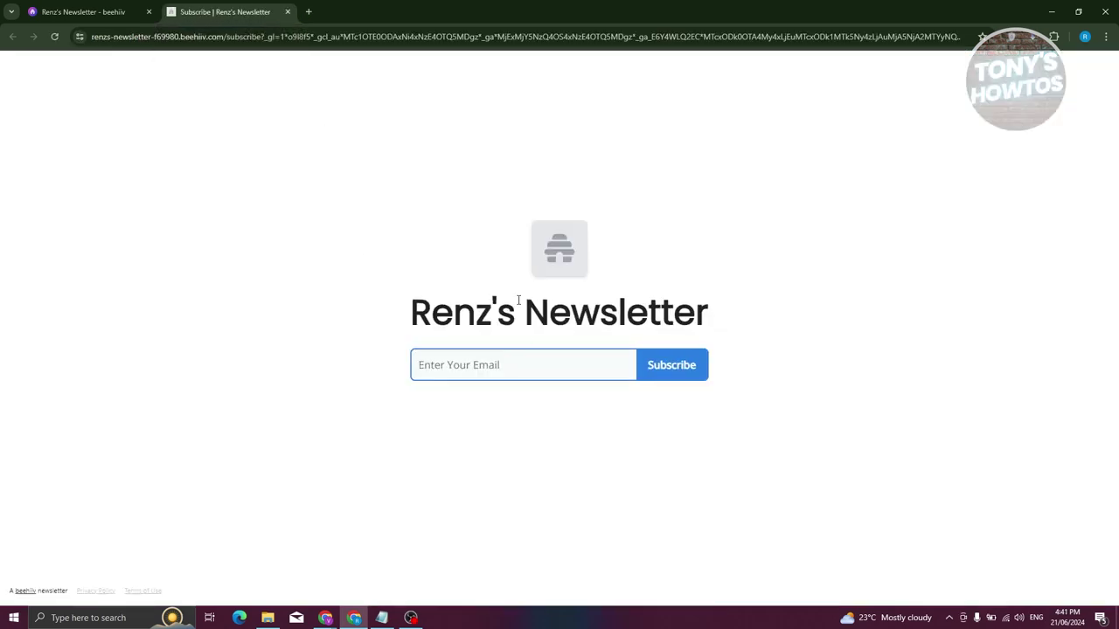
click(288, 11)
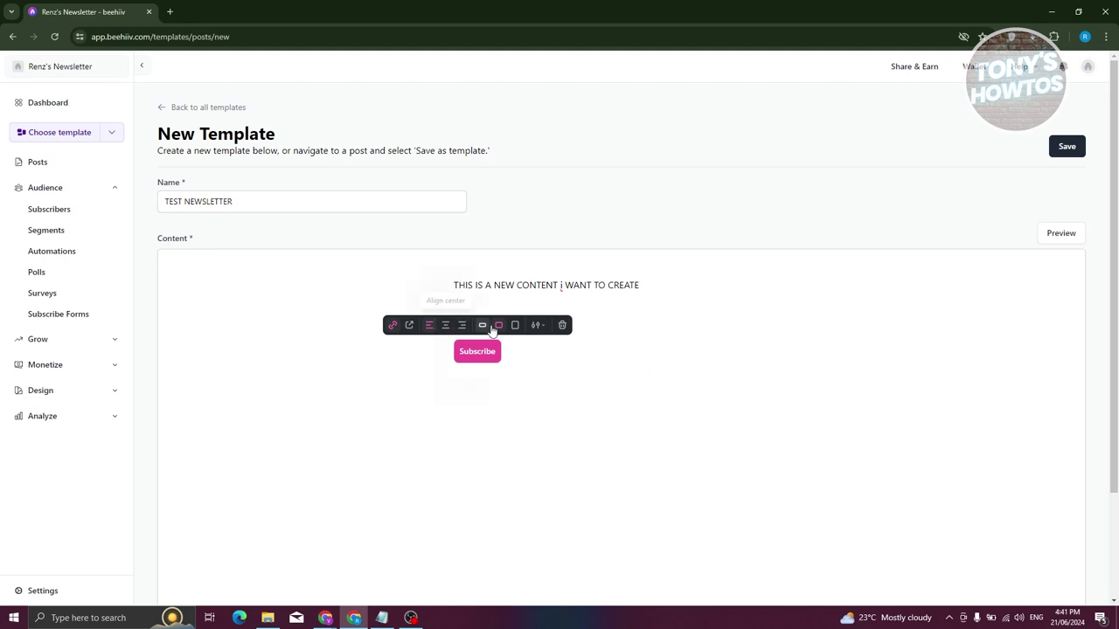
Make the Subscribe button larger and start a new block on the line below the heading.
click(515, 325)
click(542, 325)
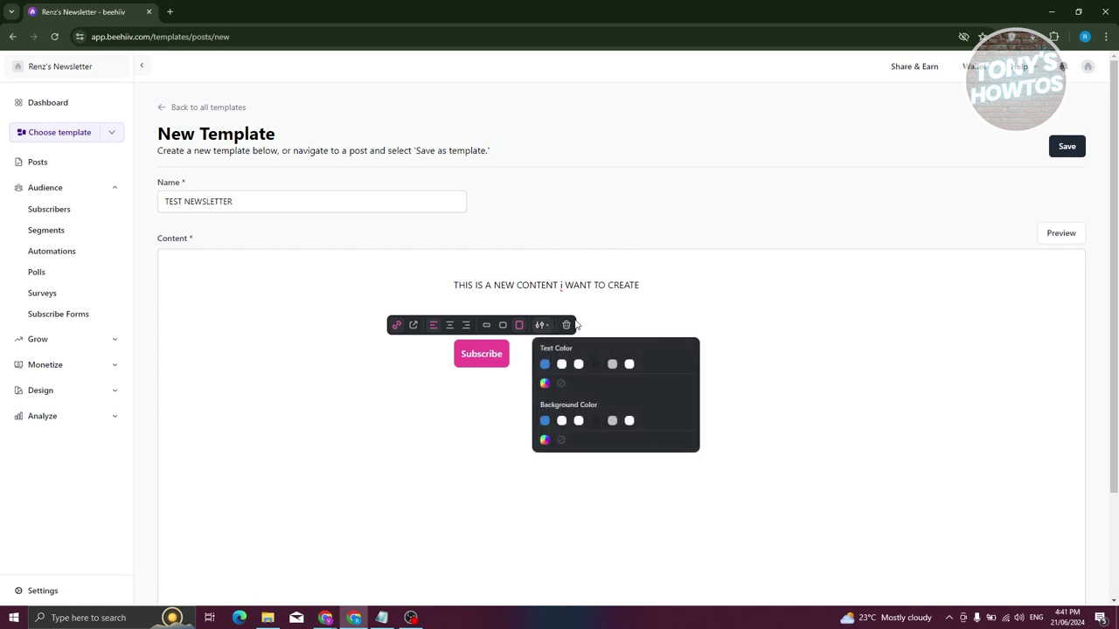
click(625, 318)
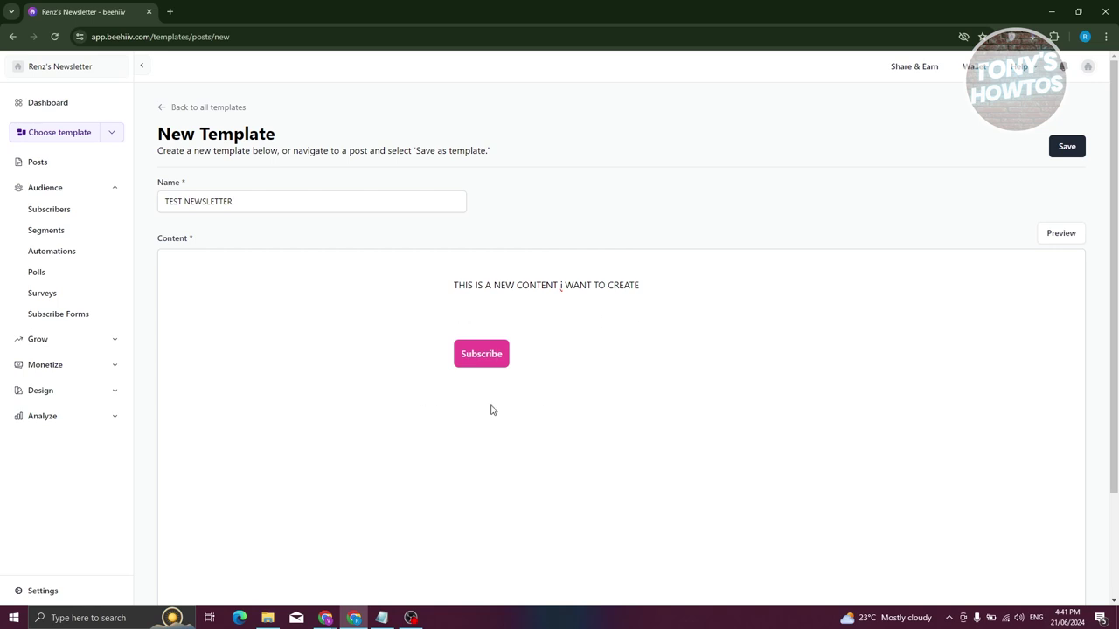
click(504, 355)
click(462, 311)
click(418, 314)
Insert an image block below the heading with dog-8262506_1280.jpg uploaded from Downloads.
scroll(597, 481, down, 2)
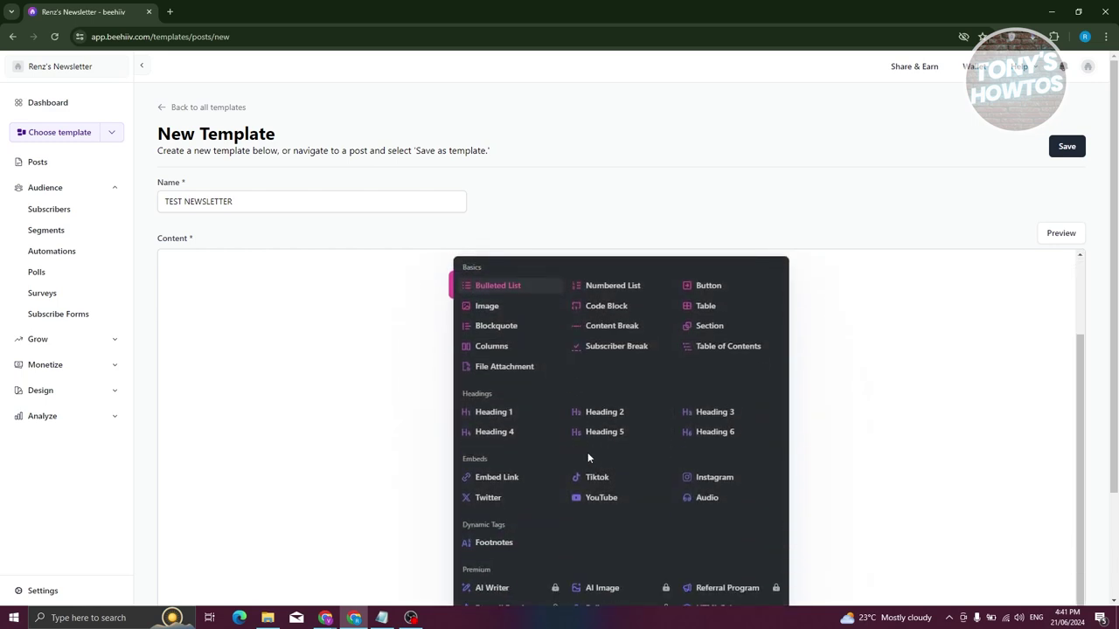
click(484, 308)
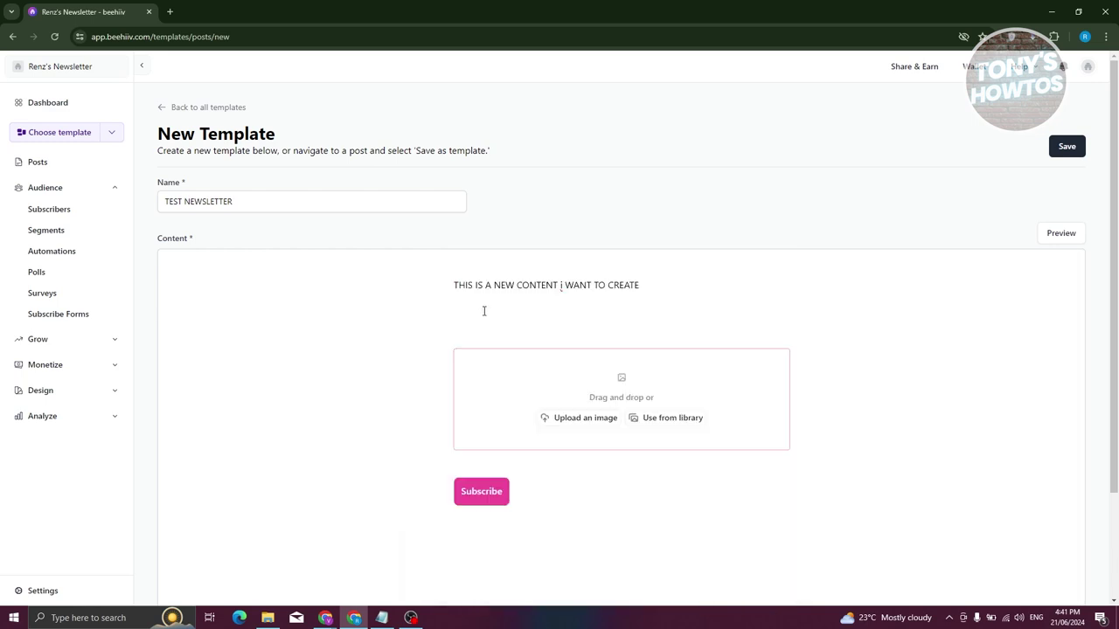
click(585, 418)
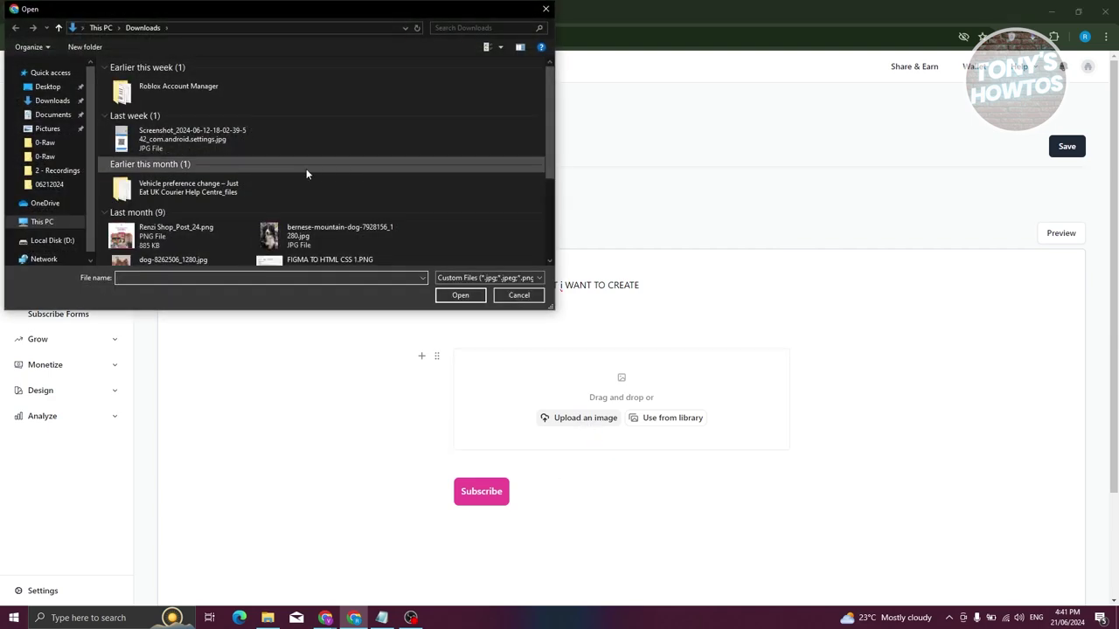
scroll(306, 171, down, 3)
scroll(262, 170, down, 1)
click(175, 150)
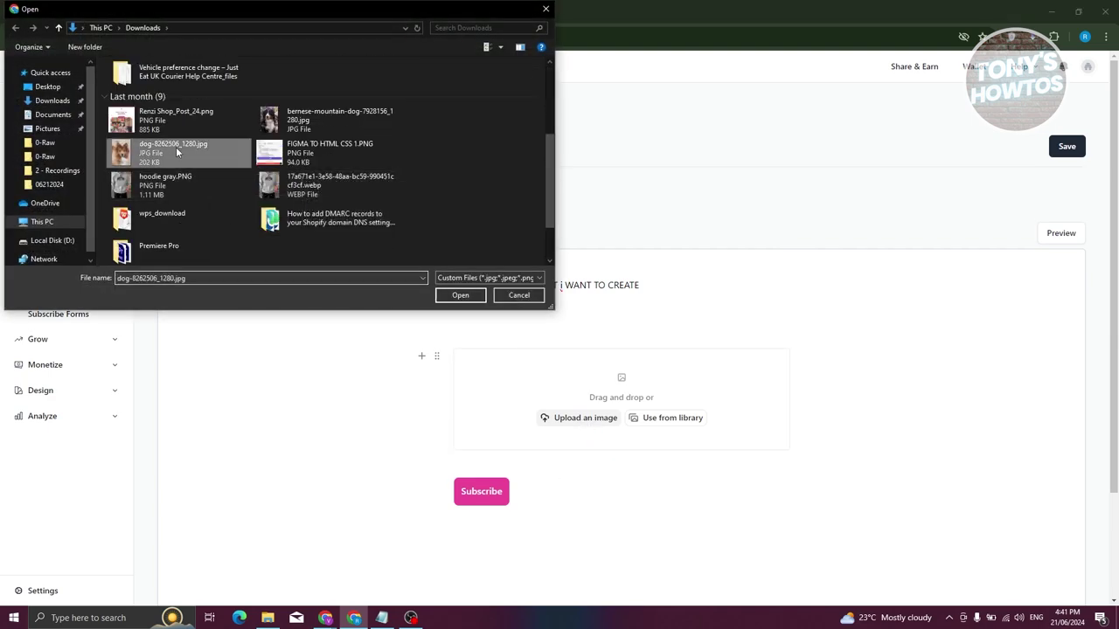
click(460, 295)
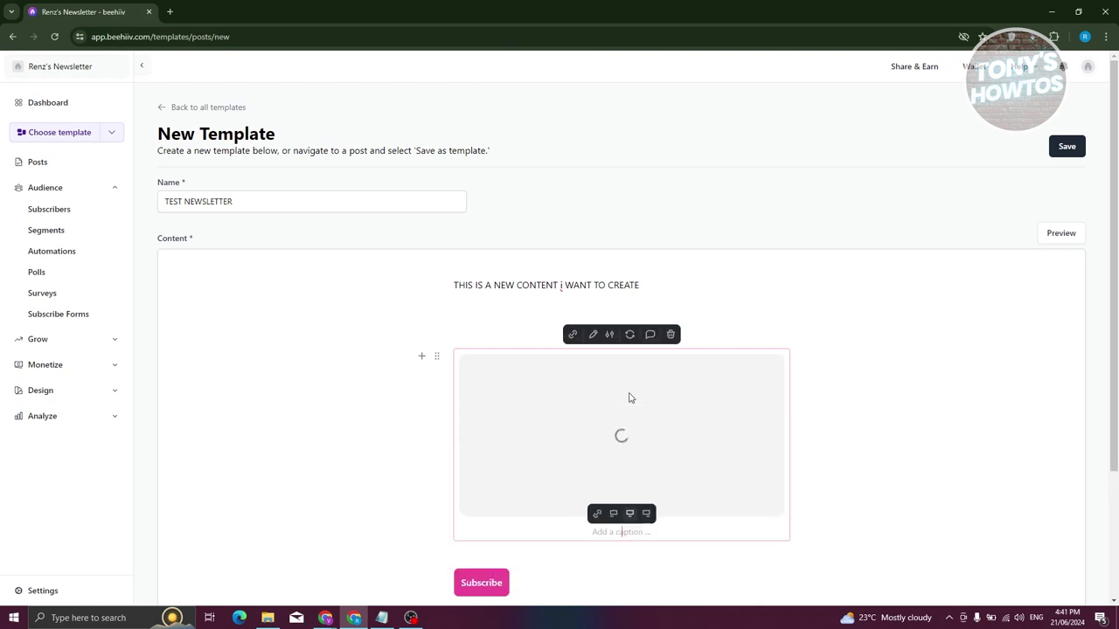
Remove the empty line above the image, add a paragraph below the Subscribe button, and save.
click(535, 270)
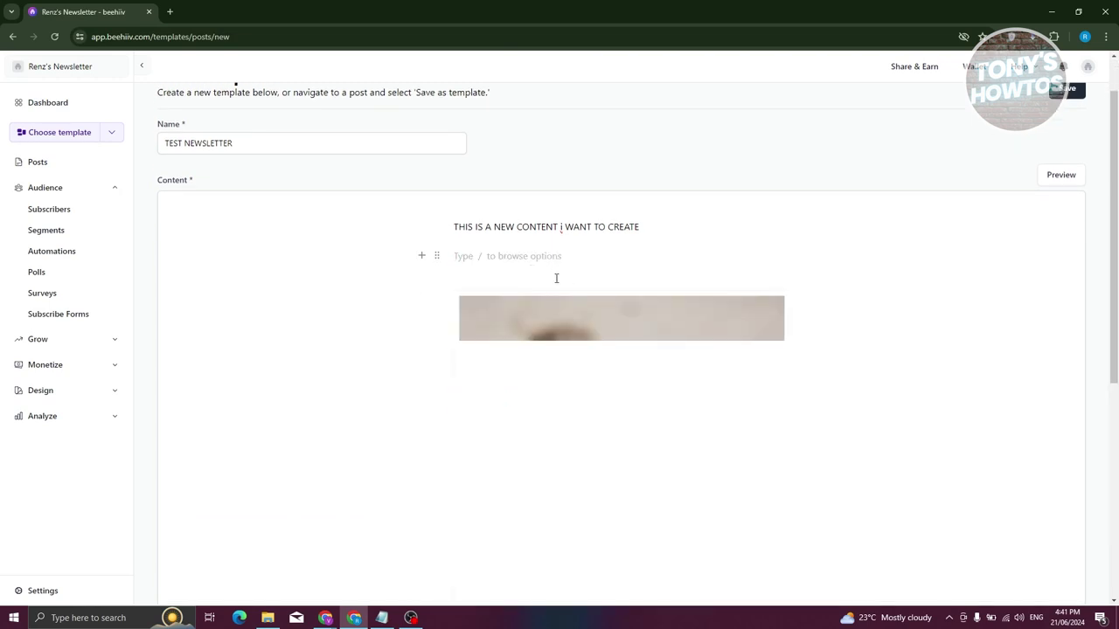
key(BackSpace)
scroll(866, 310, down, 4)
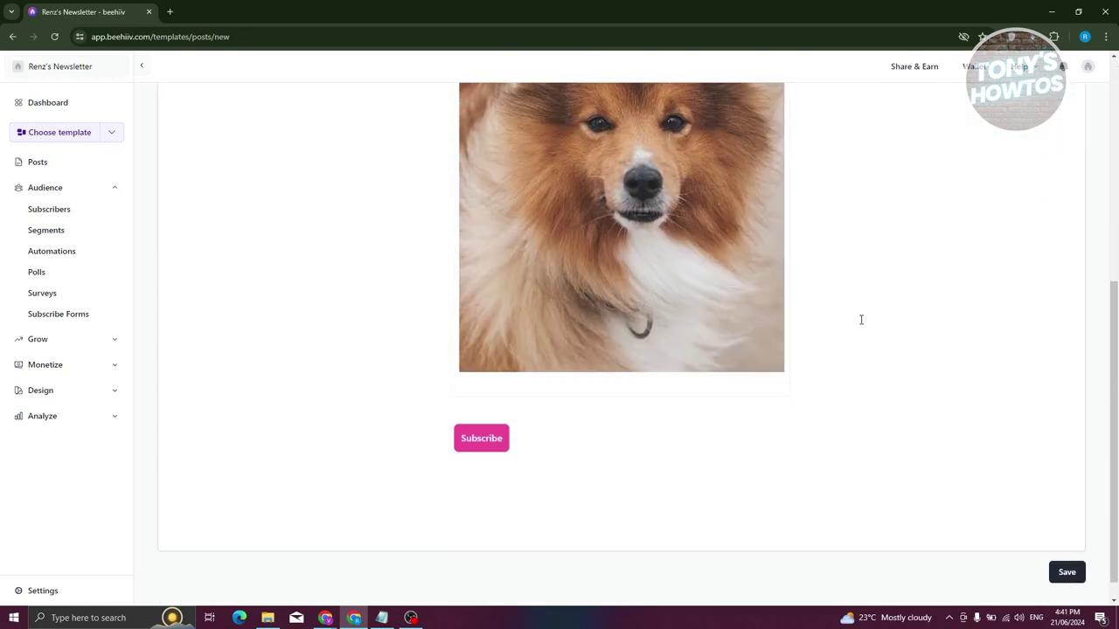
scroll(711, 472, up, 5)
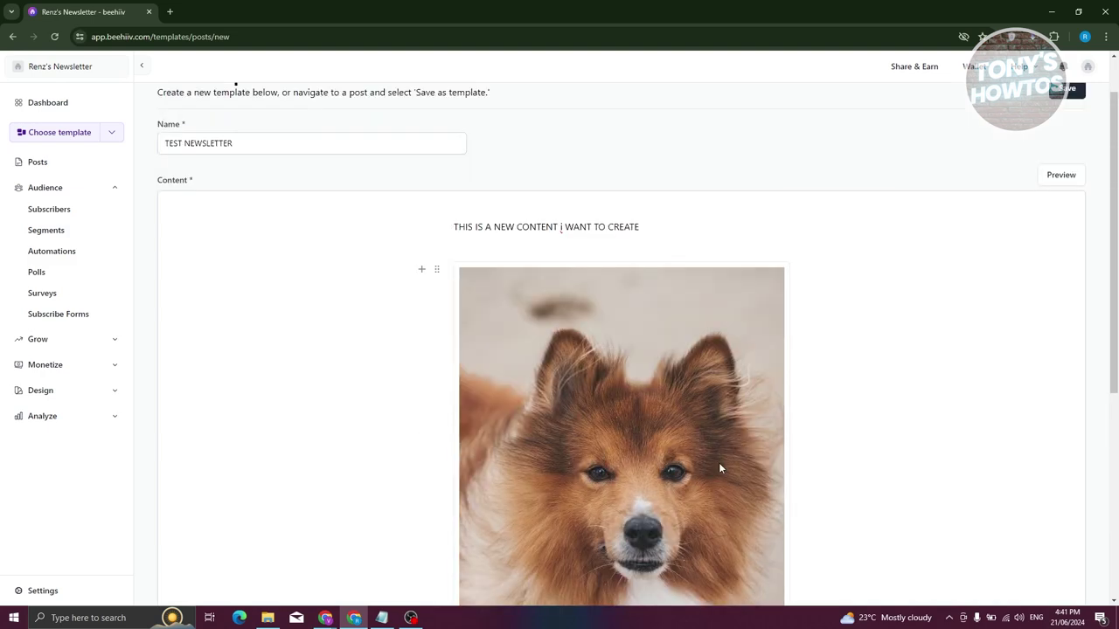
scroll(778, 489, down, 5)
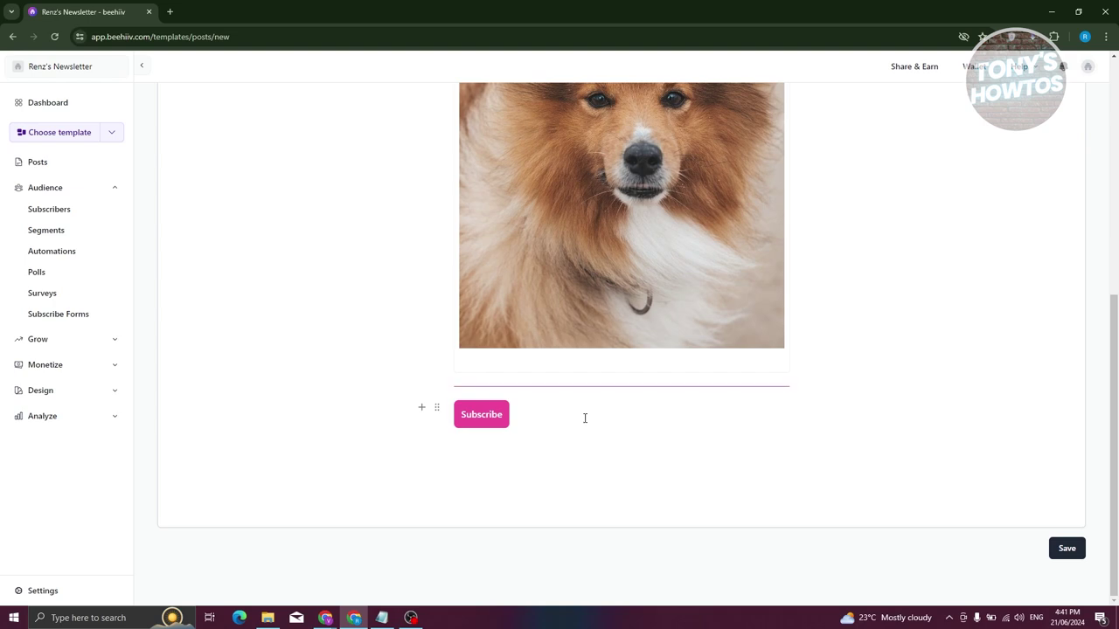
click(579, 450)
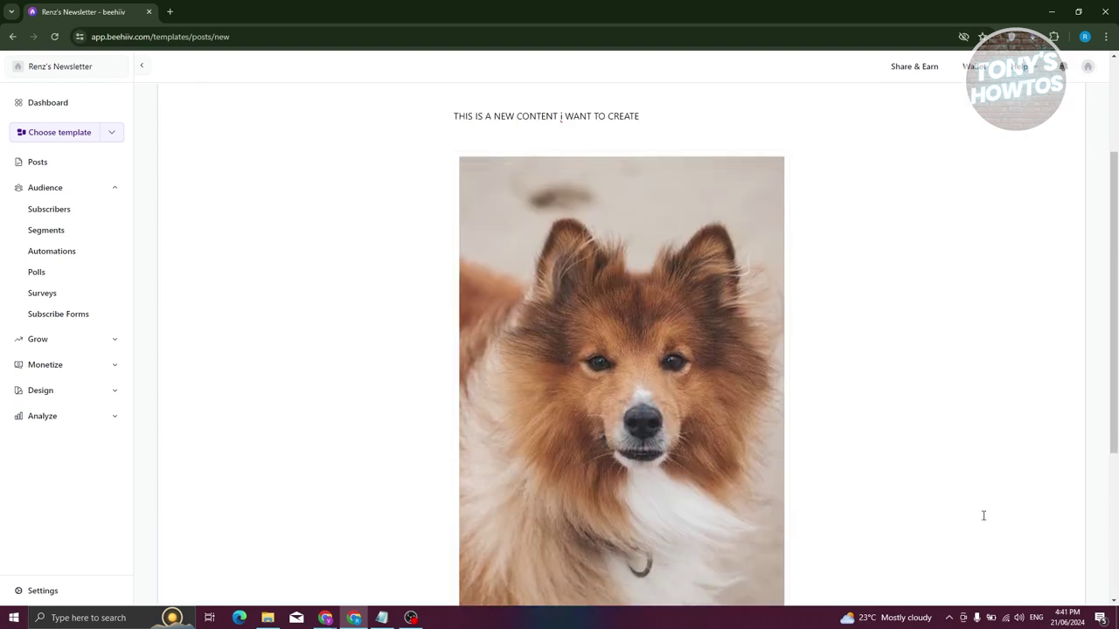
click(1067, 548)
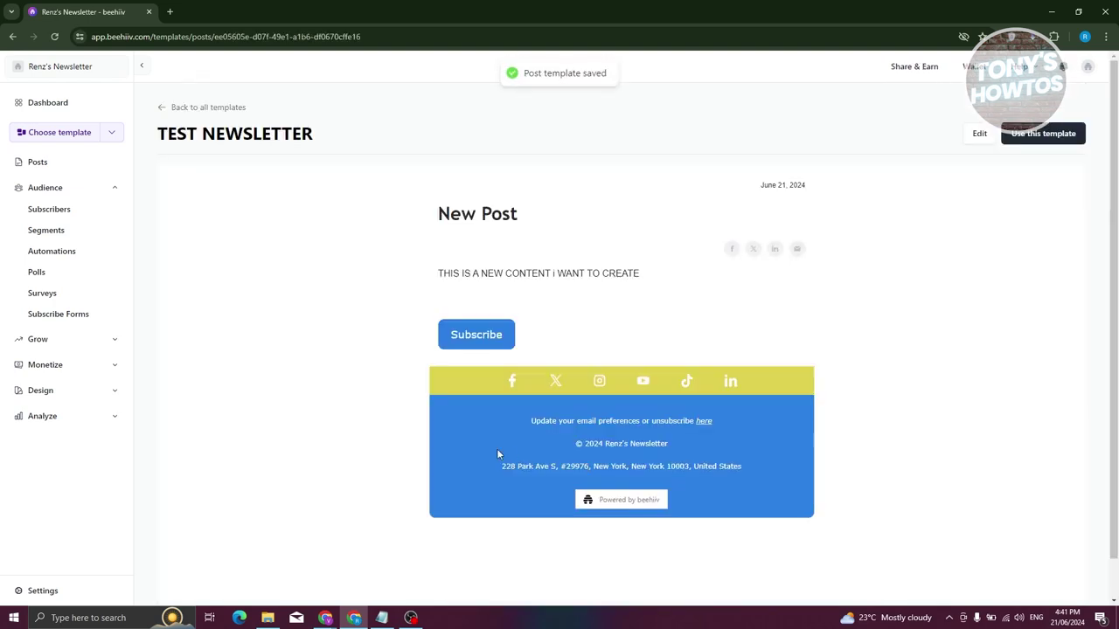
Scroll through the saved TEST NEWSLETTER preview, then start a new post from it.
scroll(487, 295, down, 5)
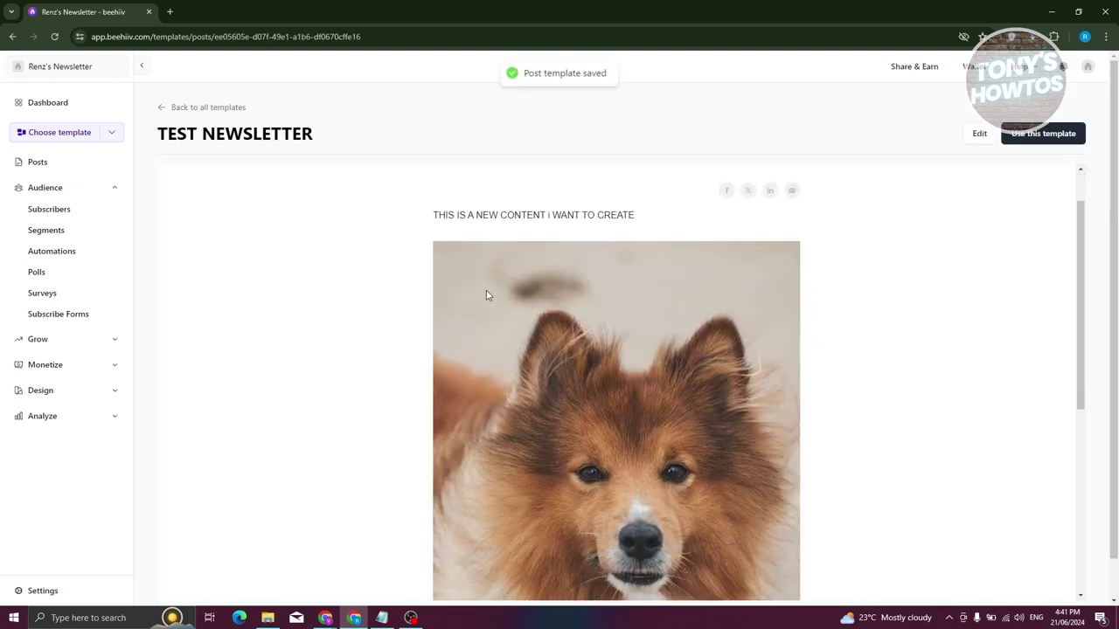
scroll(487, 295, up, 5)
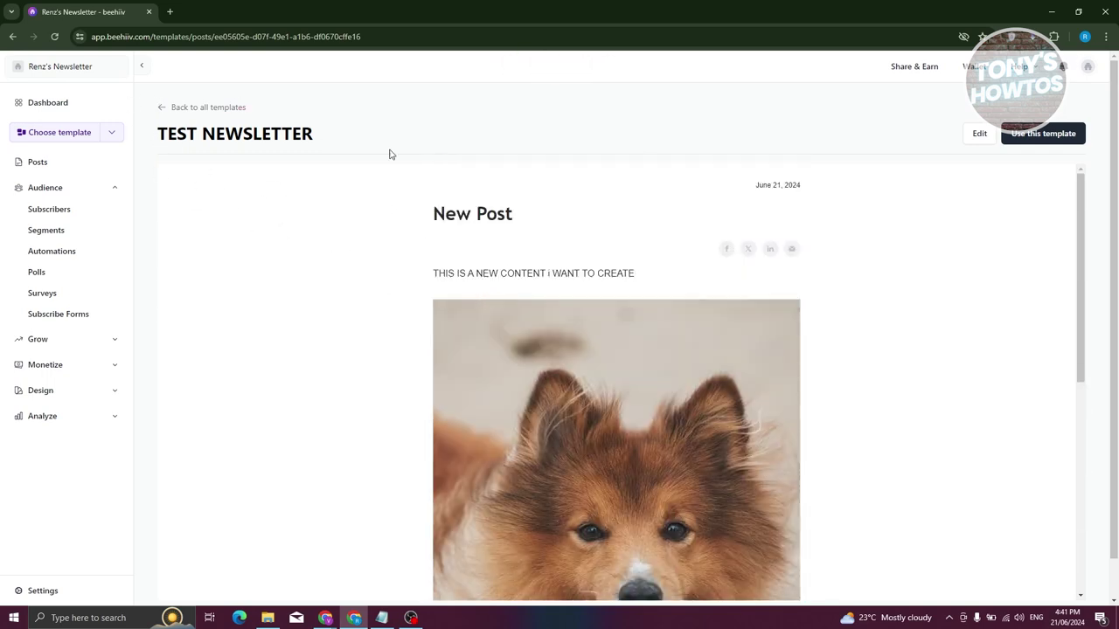
scroll(475, 354, down, 5)
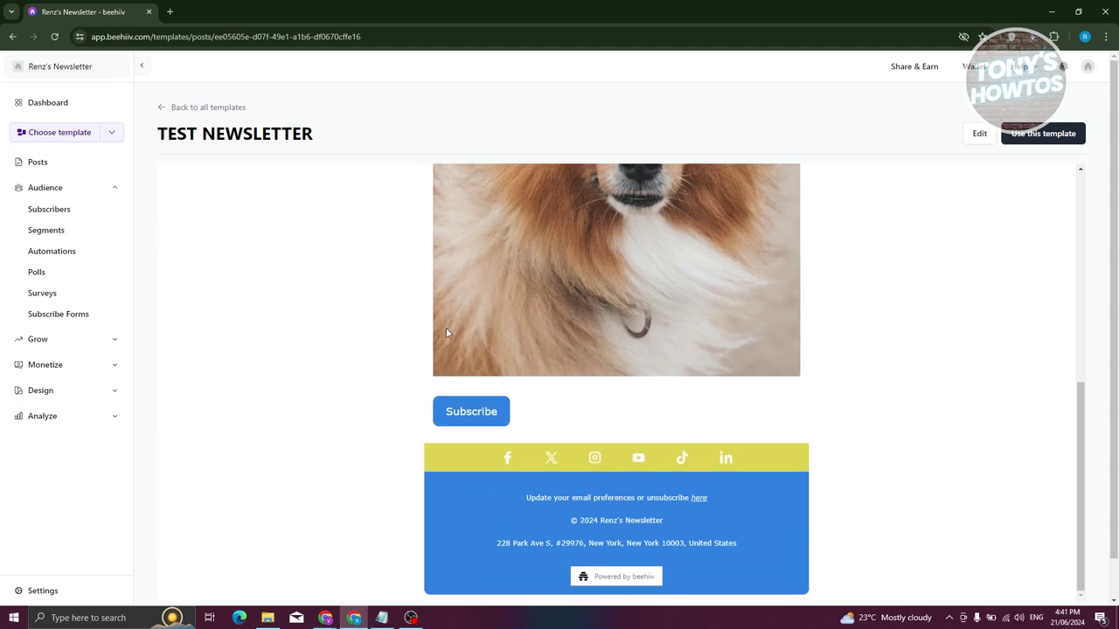
scroll(503, 408, up, 5)
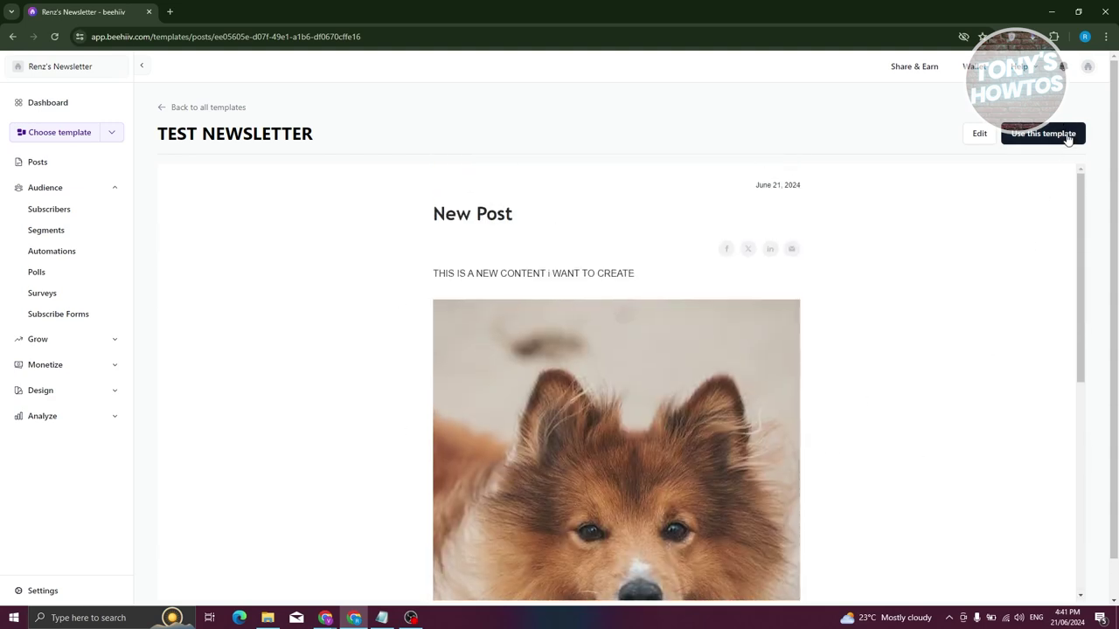
scroll(919, 342, down, 5)
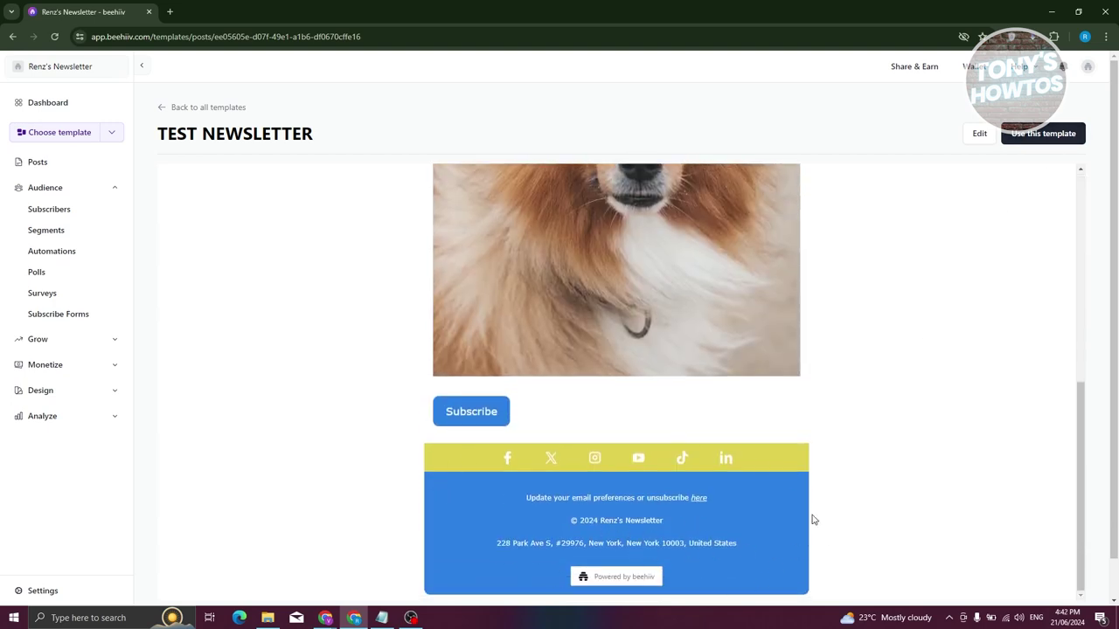
click(1049, 135)
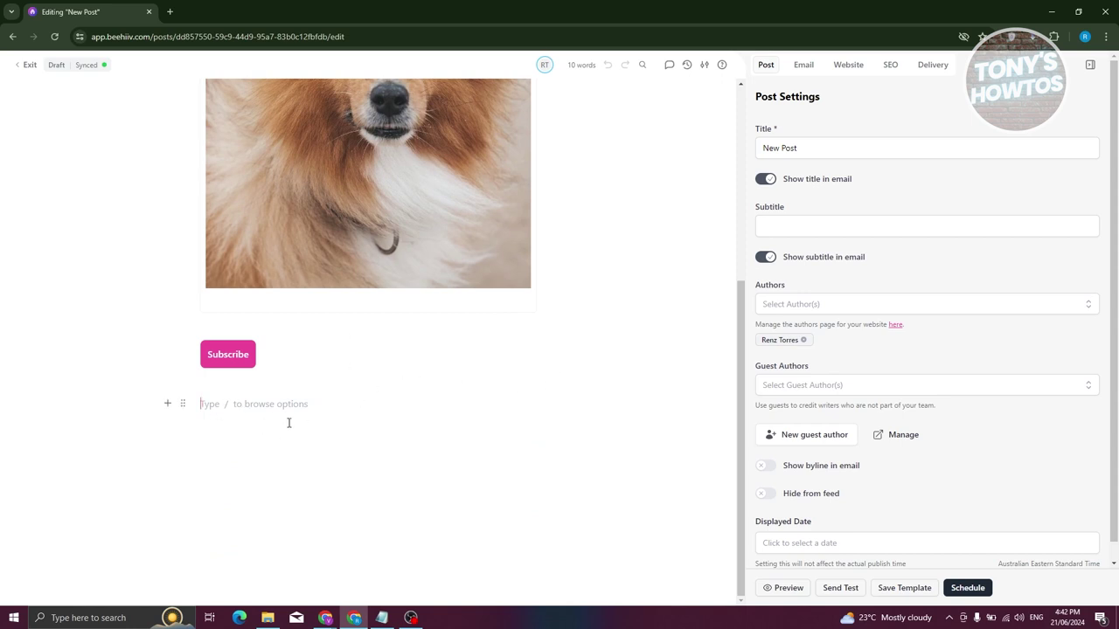
Select the New Post title text and type 'GDRTWERWERE' in a new paragraph below the Subscribe button.
scroll(275, 429, up, 4)
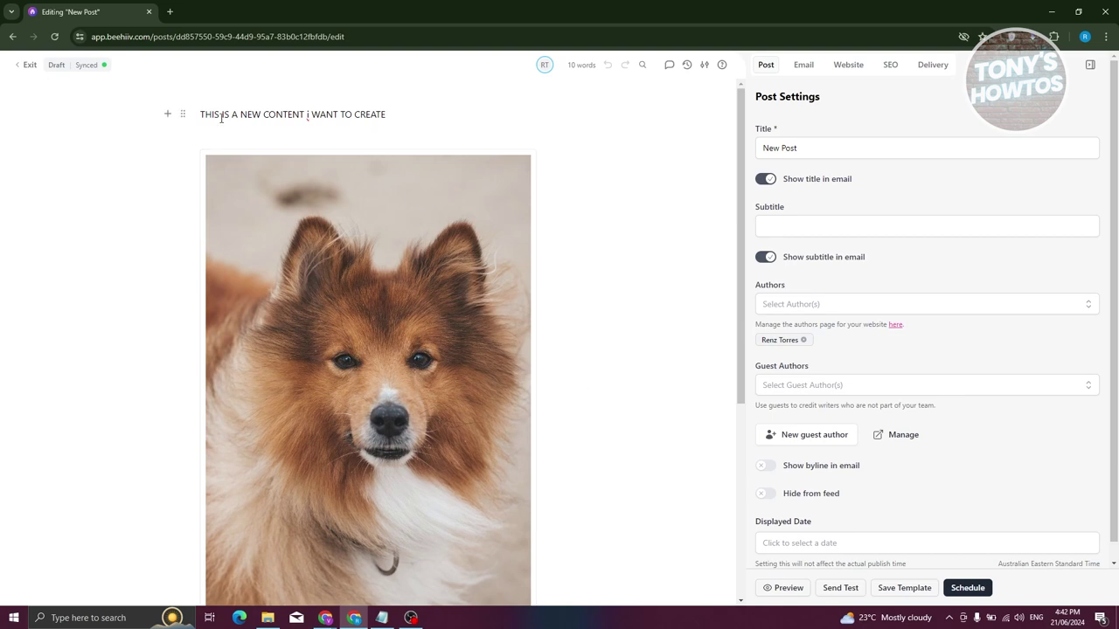
click(820, 147)
key(ctrl+a)
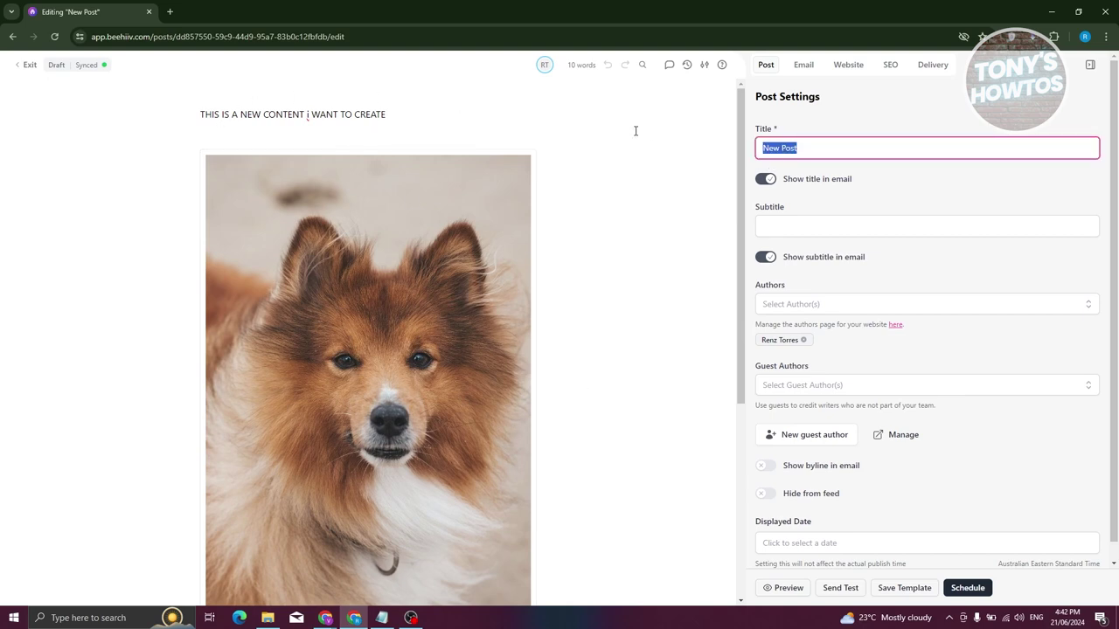
scroll(408, 370, down, 4)
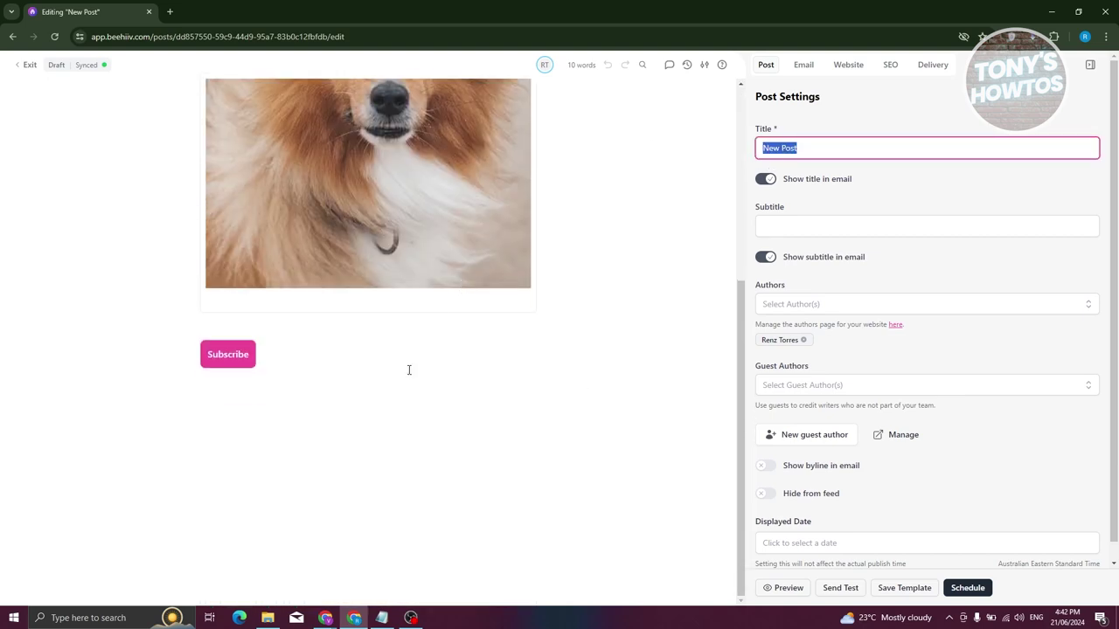
click(257, 405)
text(GDRTWERWERE)
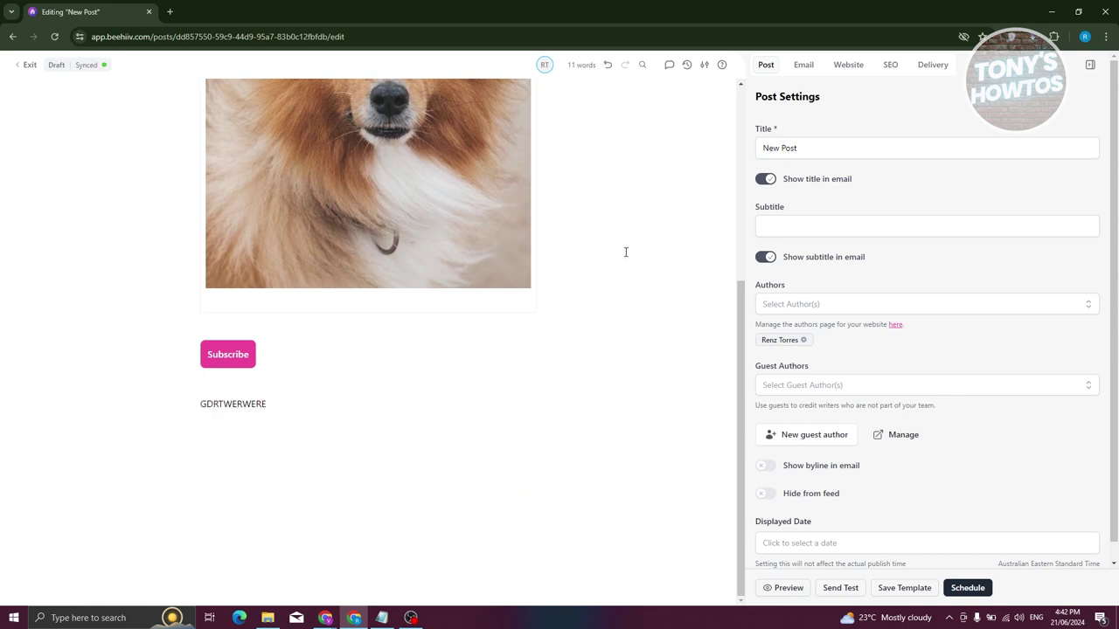
scroll(616, 288, up, 6)
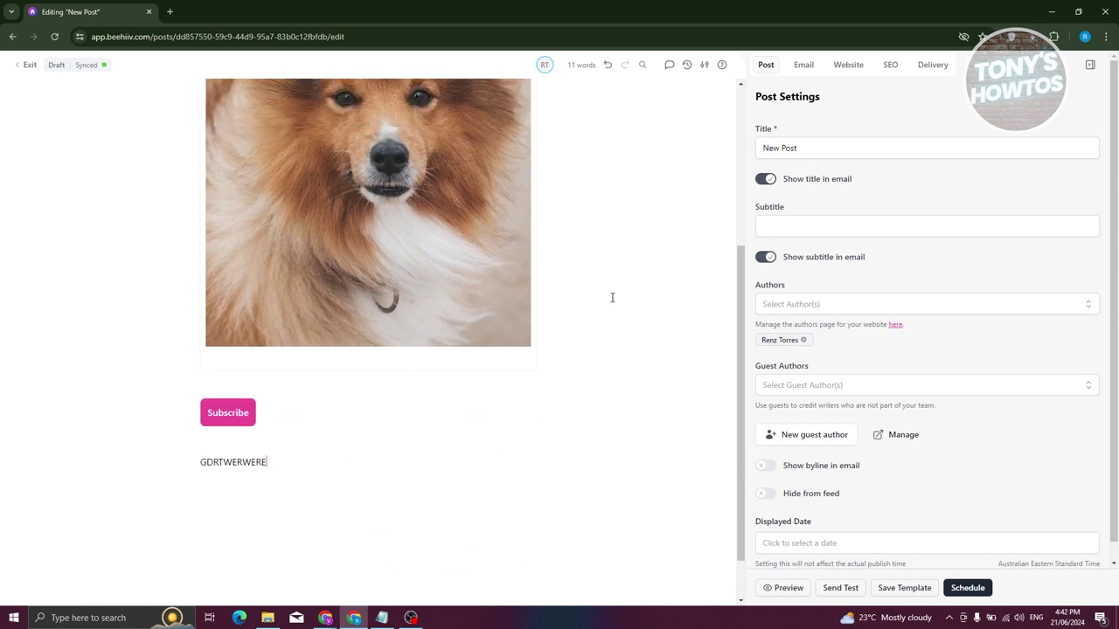
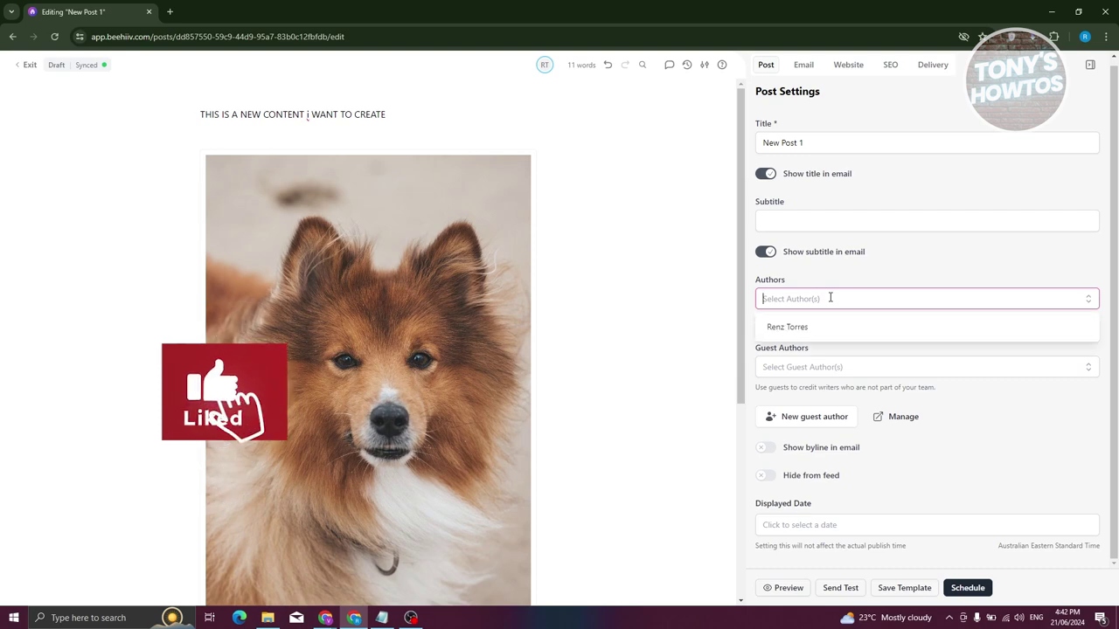
Assign the newsletter's author to the post and switch to Email settings showing subject 'New Post 1'.
click(791, 328)
click(943, 359)
scroll(904, 332, down, 1)
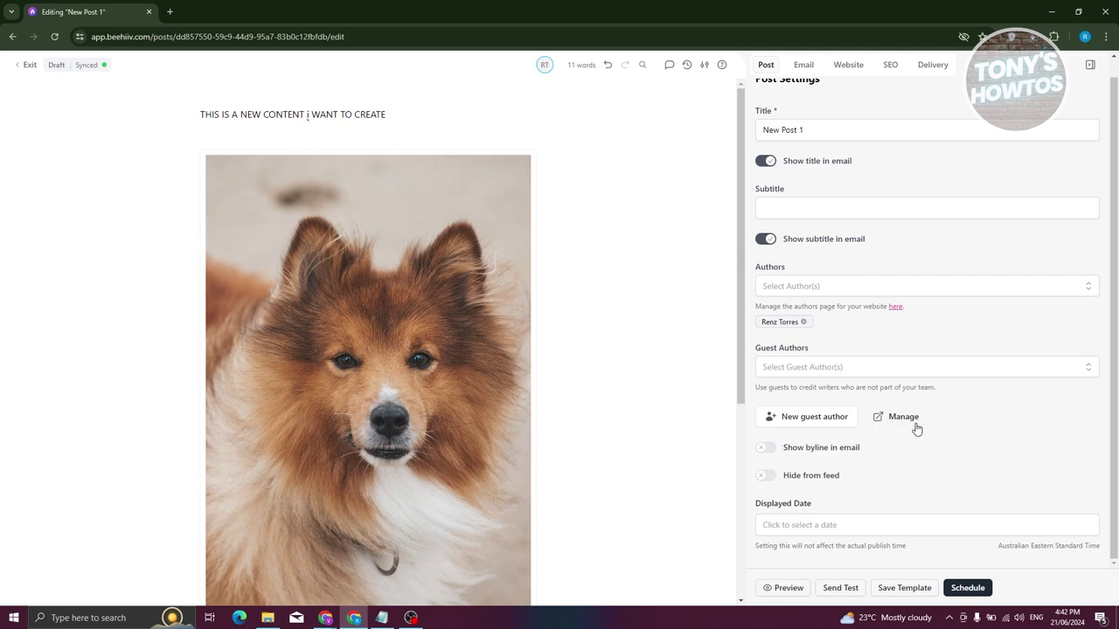
click(806, 68)
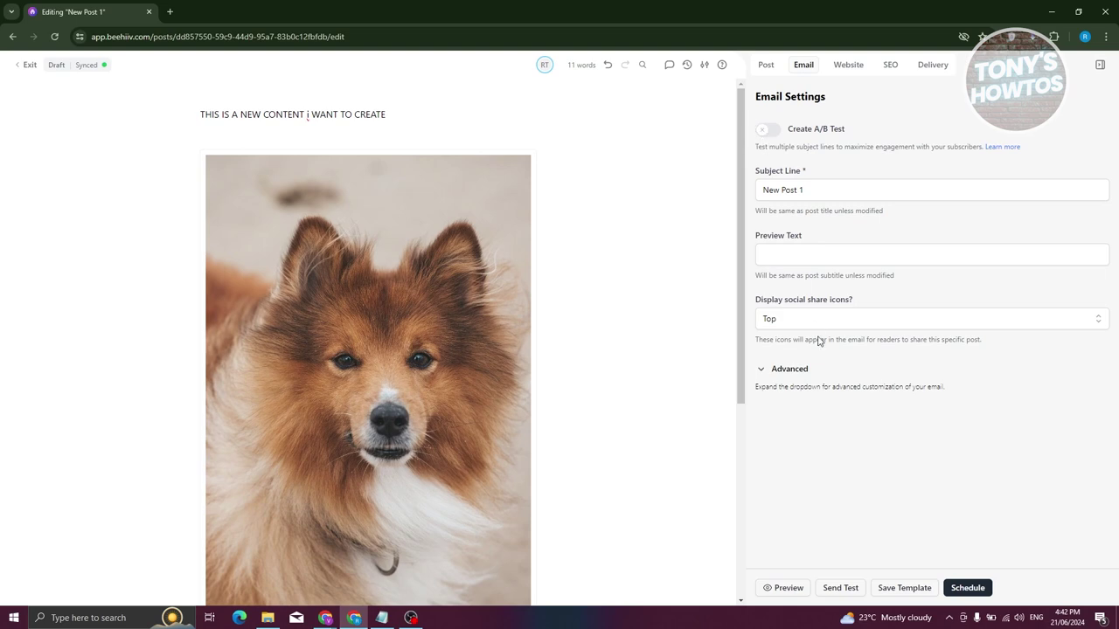
Expand the advanced email options, then select the post's slug text in Website settings.
click(759, 370)
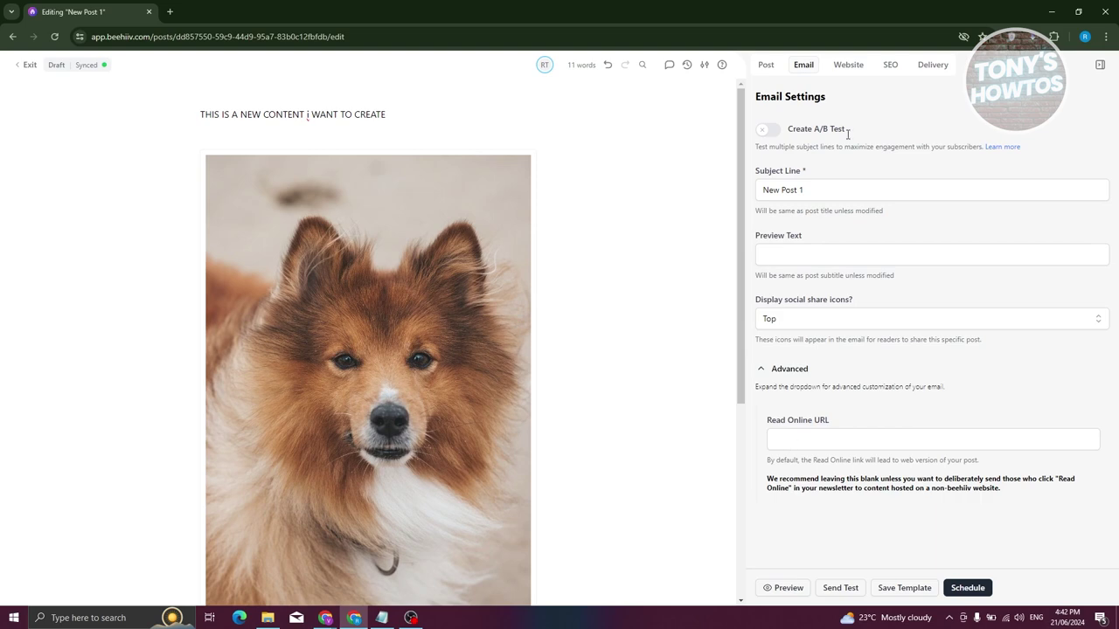
click(850, 73)
drag(939, 147, 710, 143)
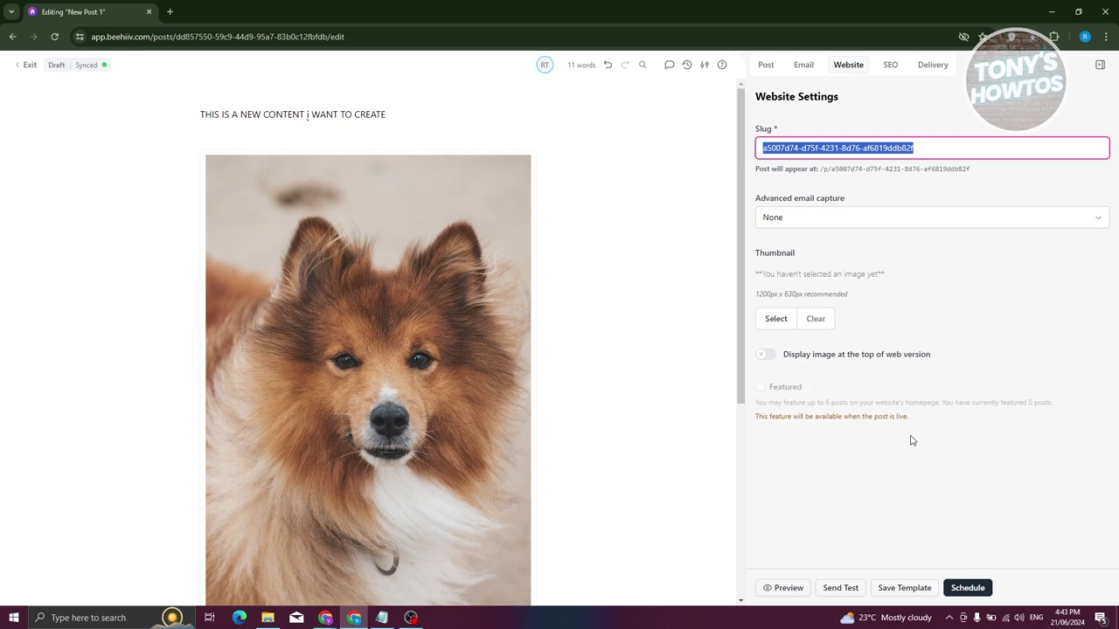
Click into the SEO title and description fields, then view the Delivery settings.
click(889, 64)
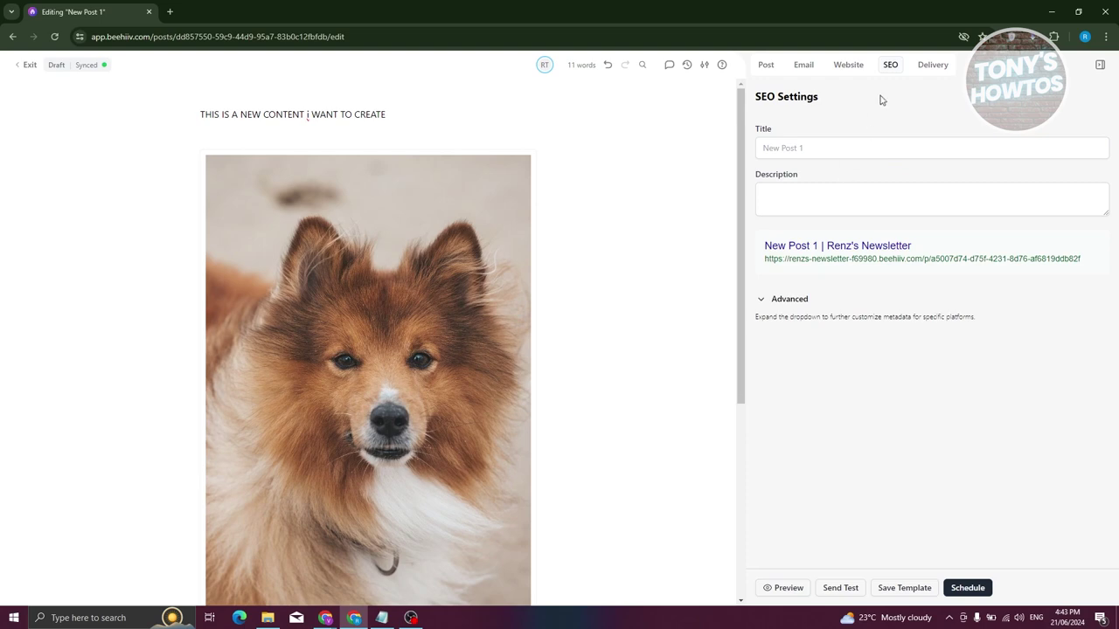
click(805, 144)
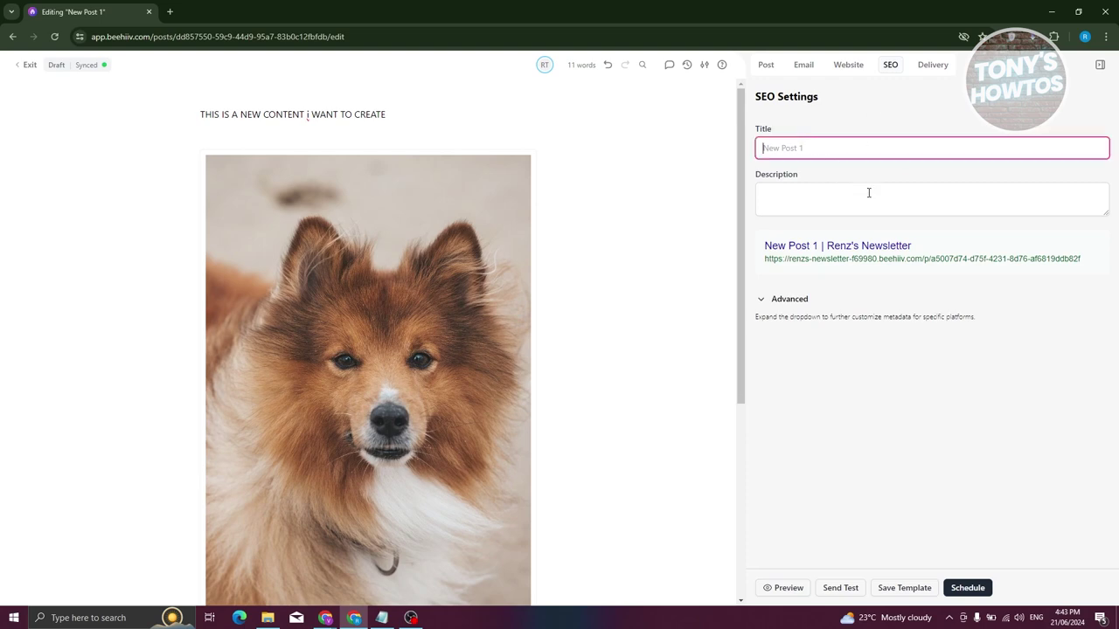
click(870, 194)
click(934, 67)
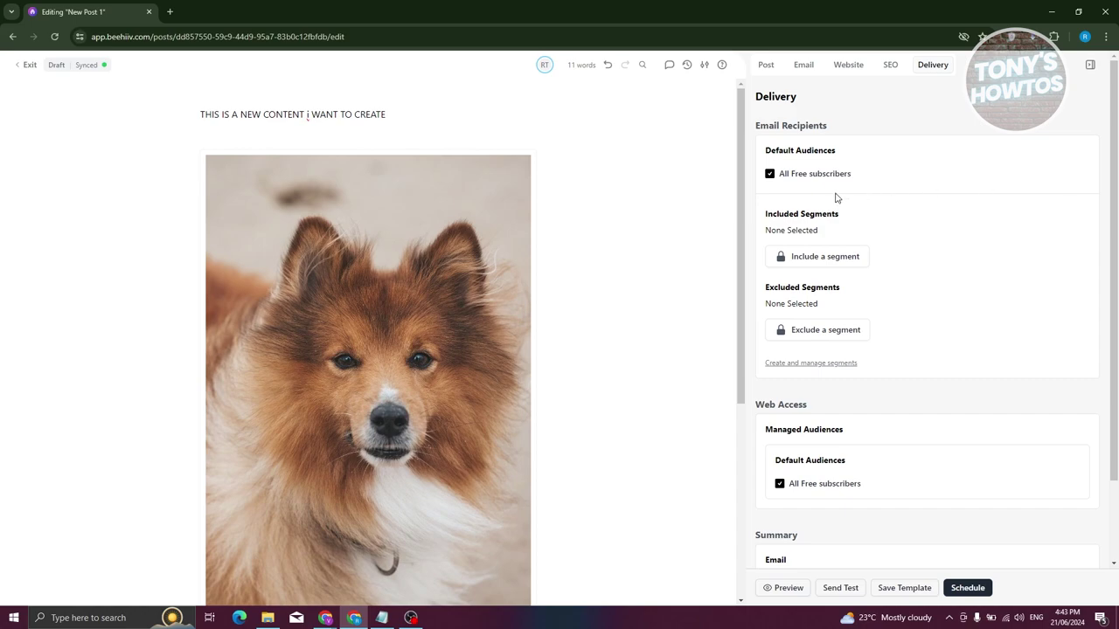
Try including a subscriber segment, dismiss the pricing upgrade, review the Summary, and return to Post settings.
click(843, 260)
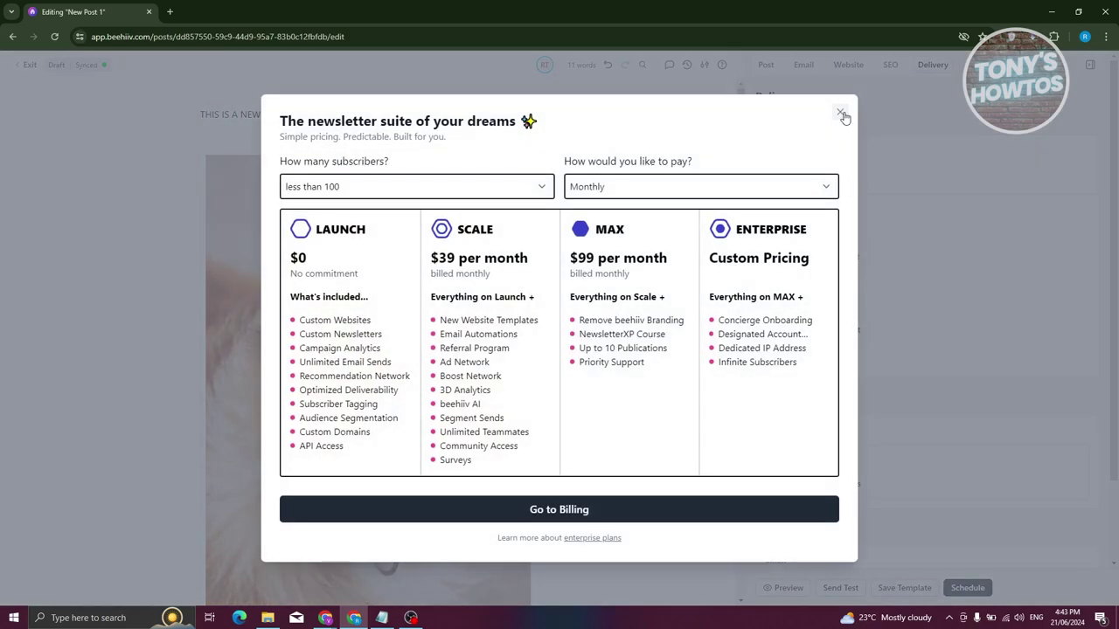
click(841, 114)
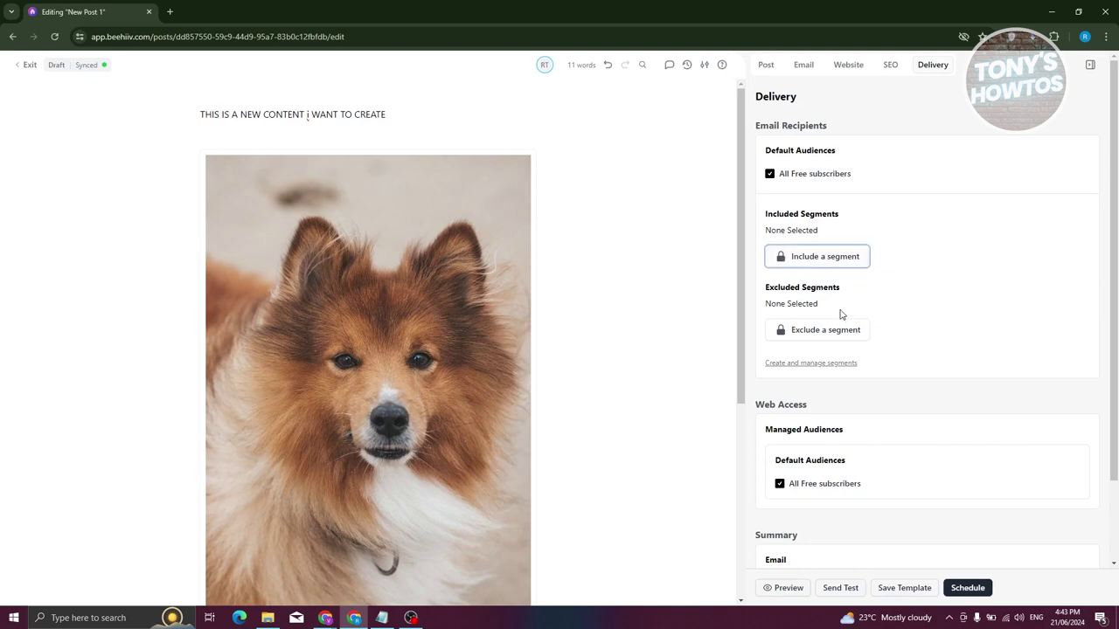
scroll(855, 356, down, 1)
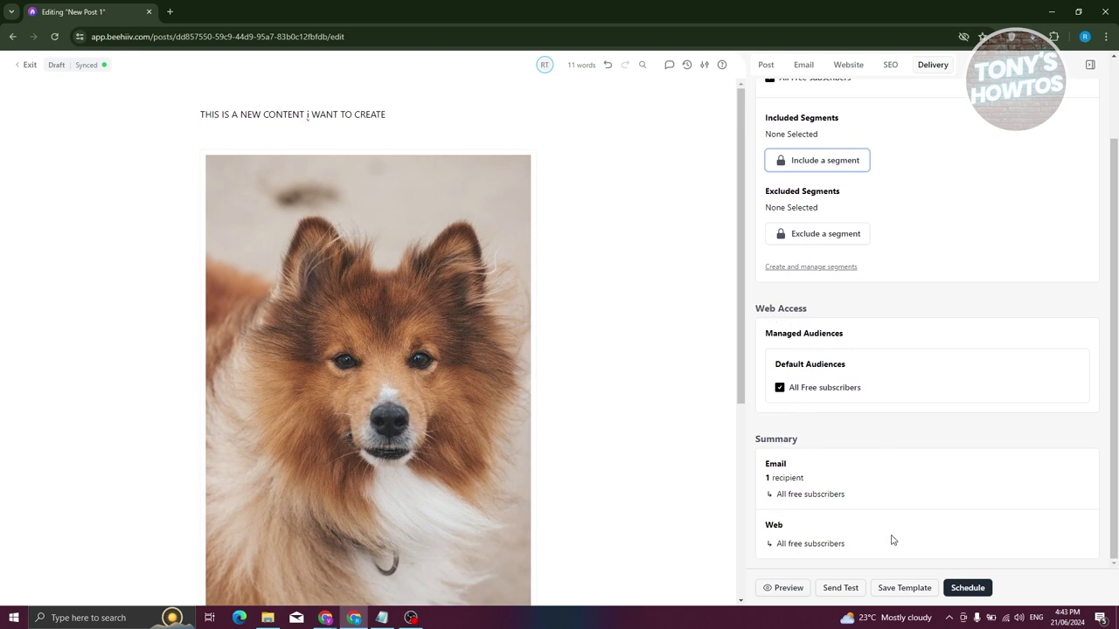
click(765, 67)
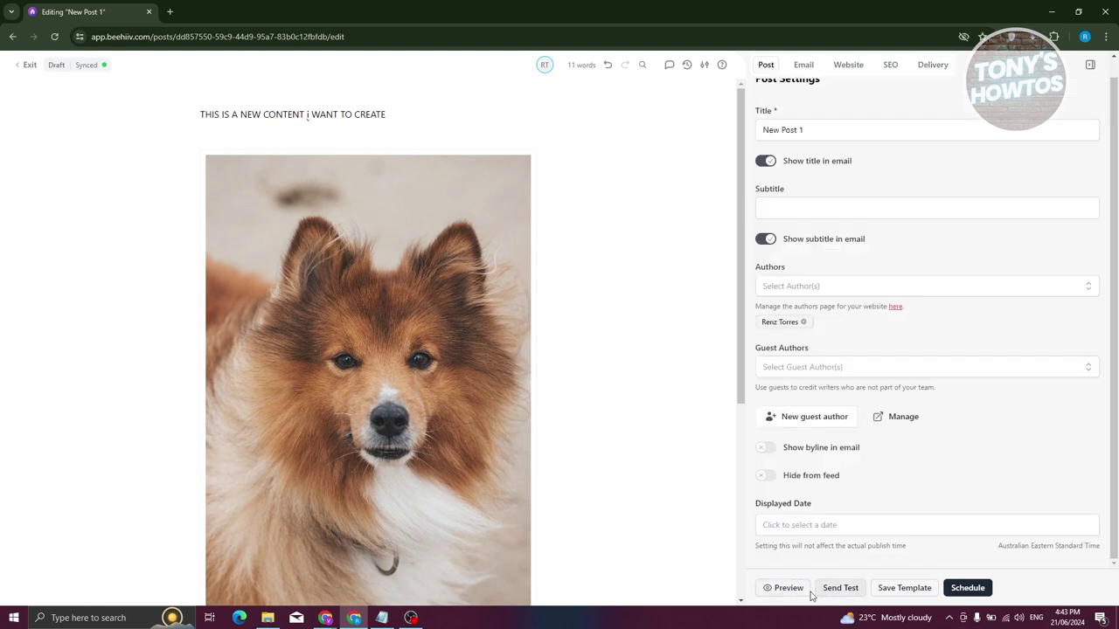
Glance at the post preview, then send a test email as a simulated subscriber.
click(771, 589)
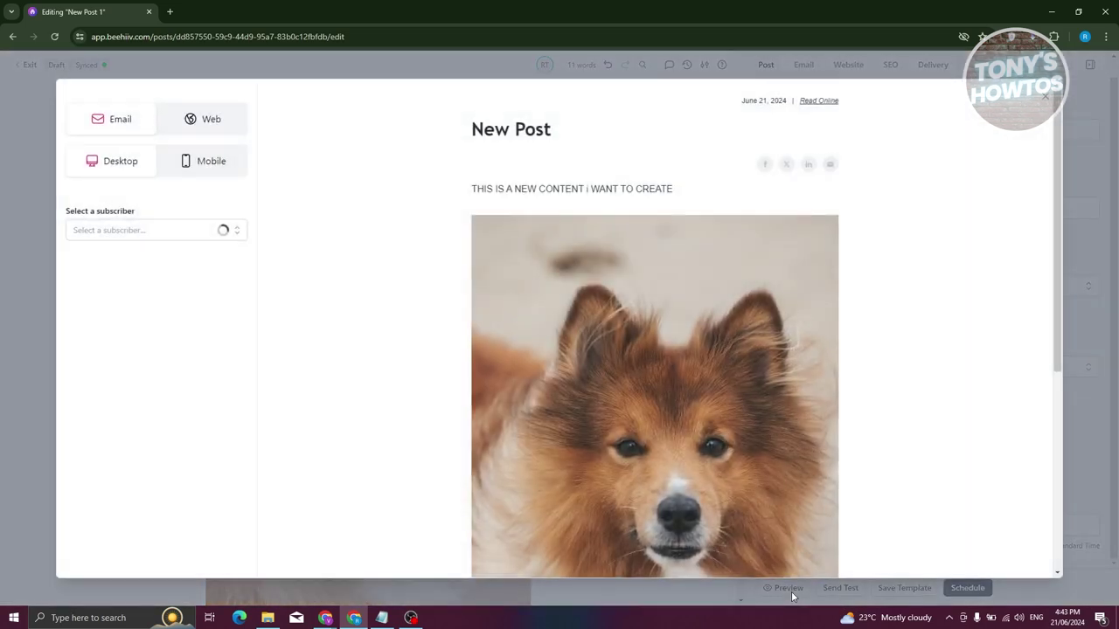
click(1046, 96)
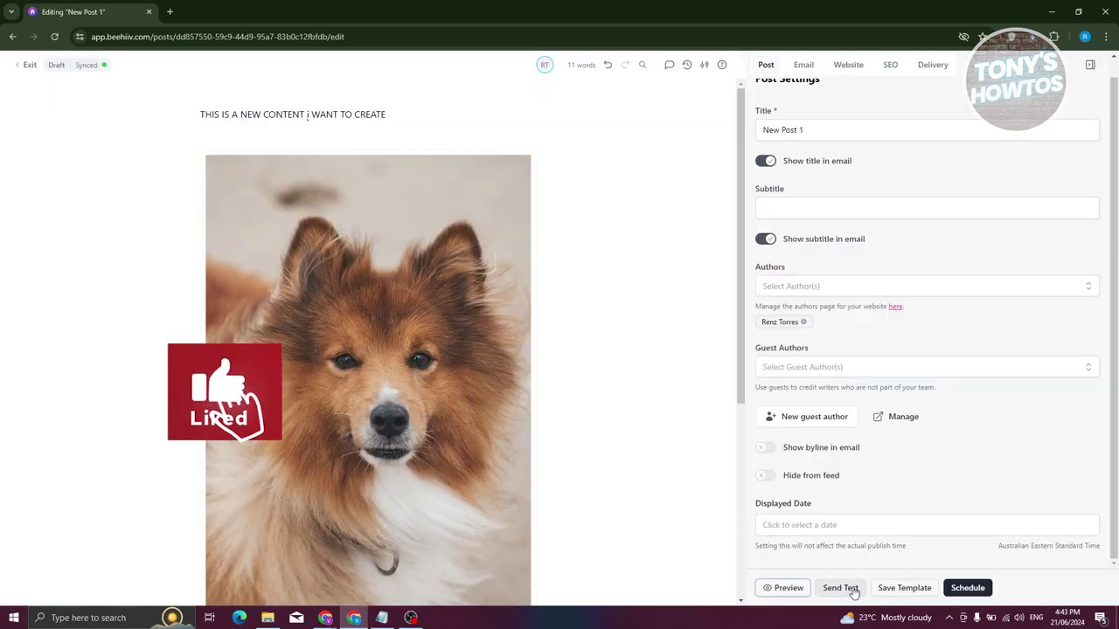
click(849, 590)
click(412, 371)
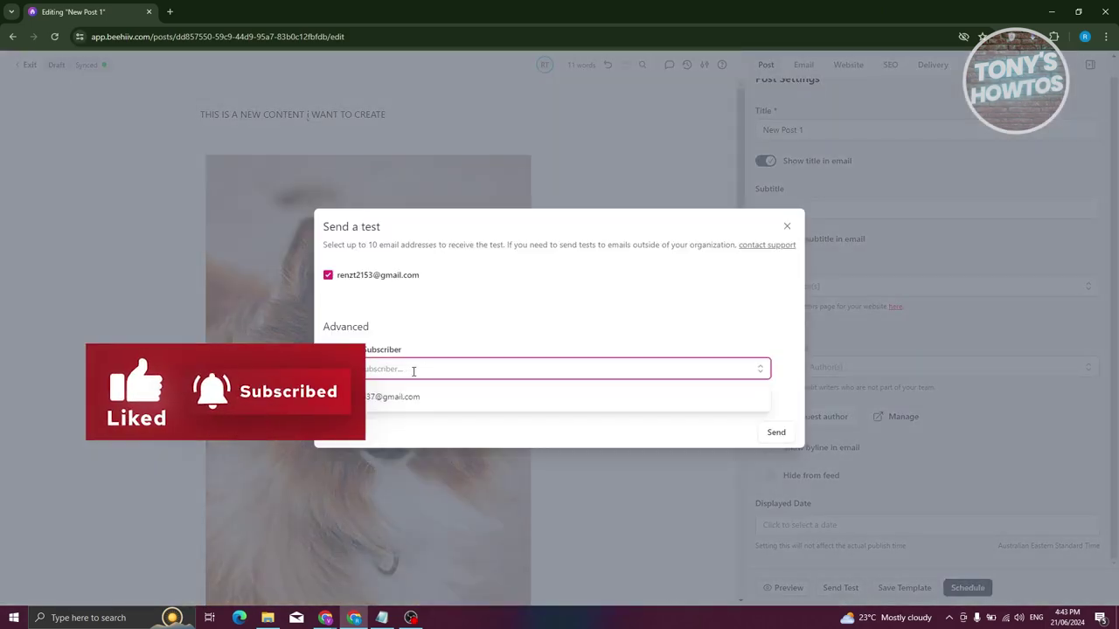
click(411, 395)
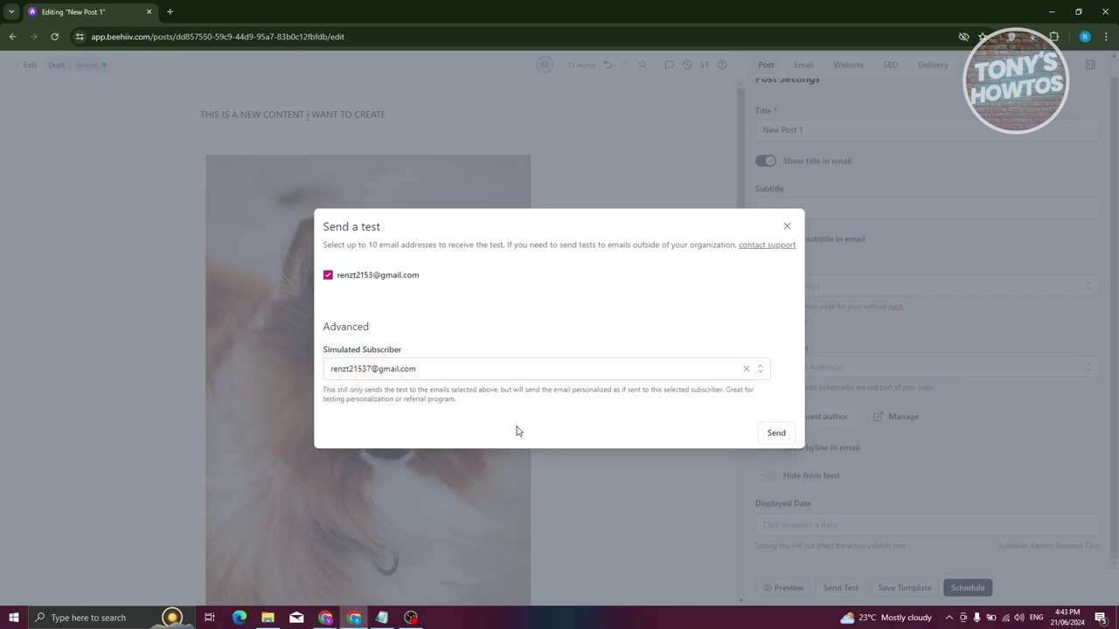
click(776, 432)
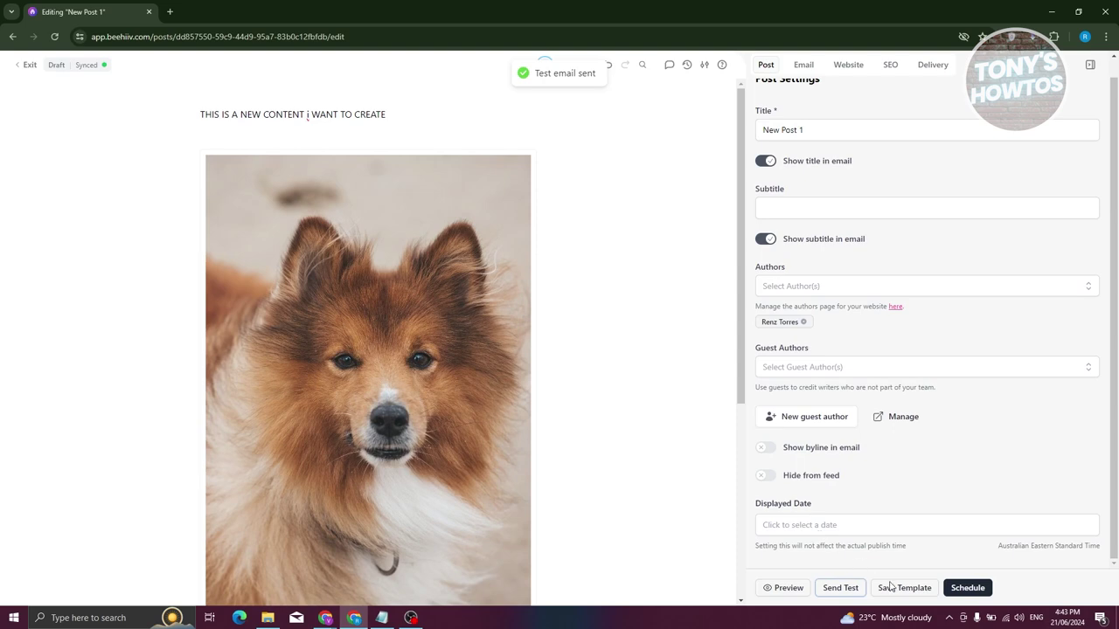
Check the post preview in mobile, desktop, web and email versions, then close it.
click(789, 589)
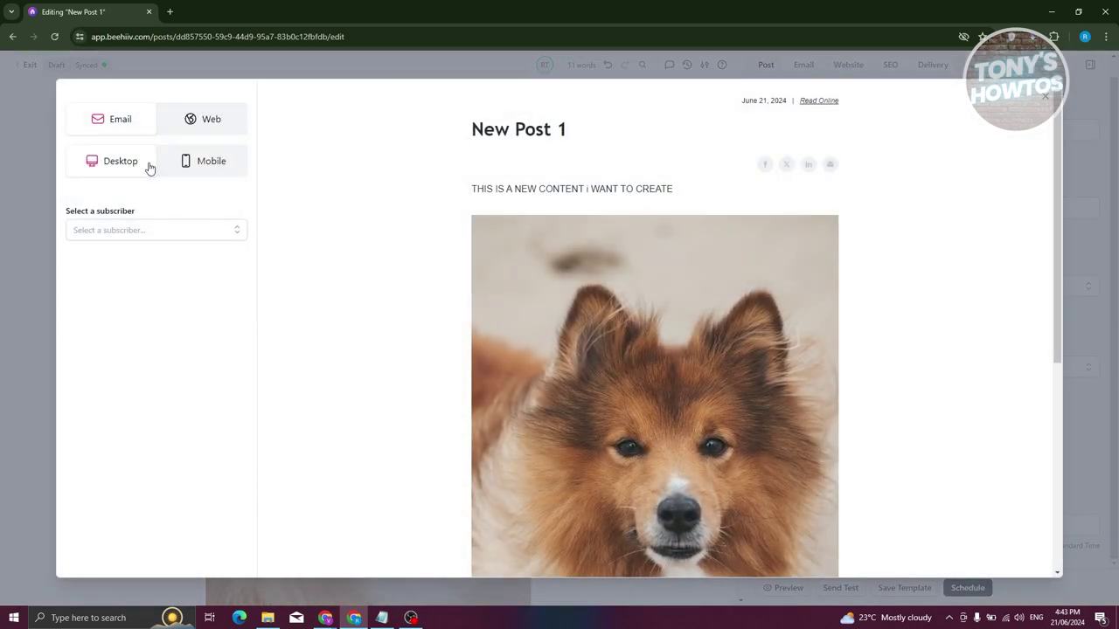
click(206, 166)
click(130, 166)
click(189, 118)
click(130, 130)
click(205, 131)
click(113, 130)
scroll(896, 365, down, 5)
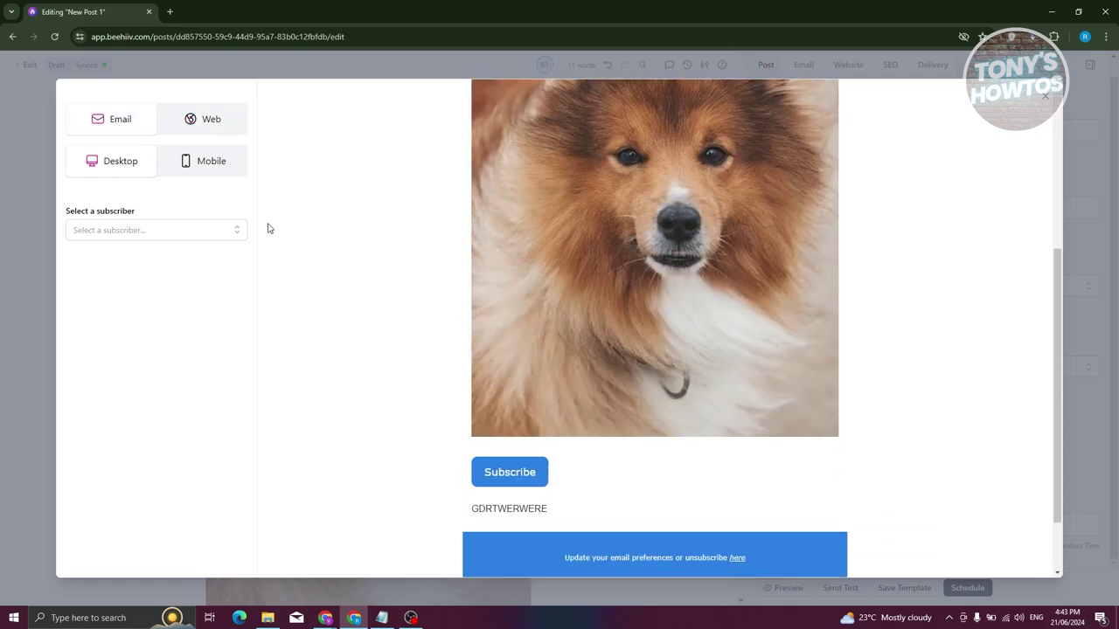
scroll(857, 314, down, 1)
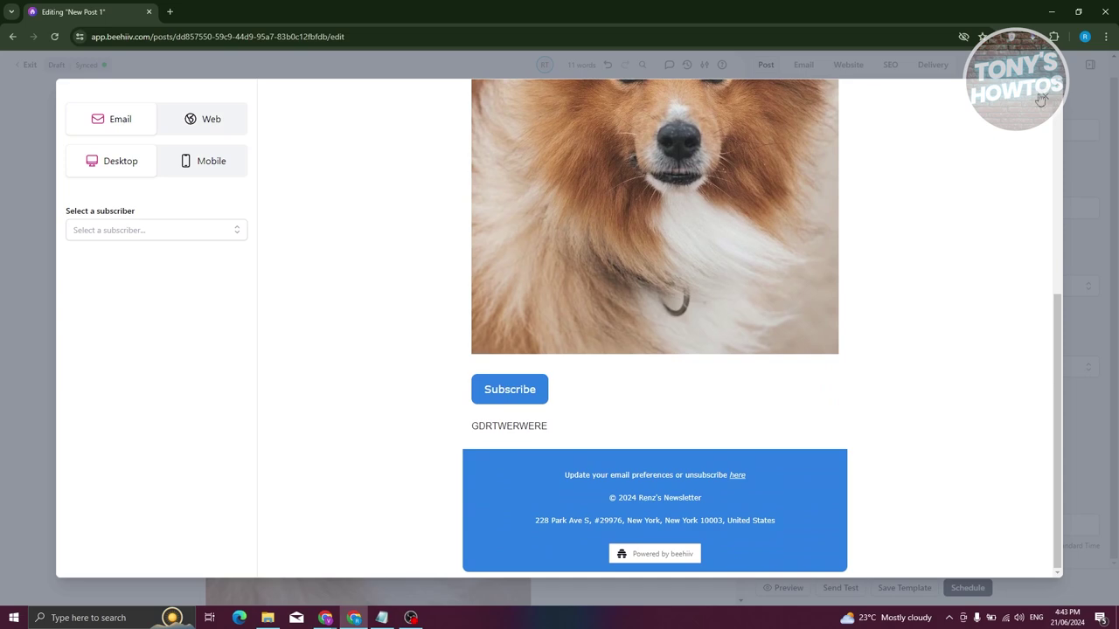
click(1045, 97)
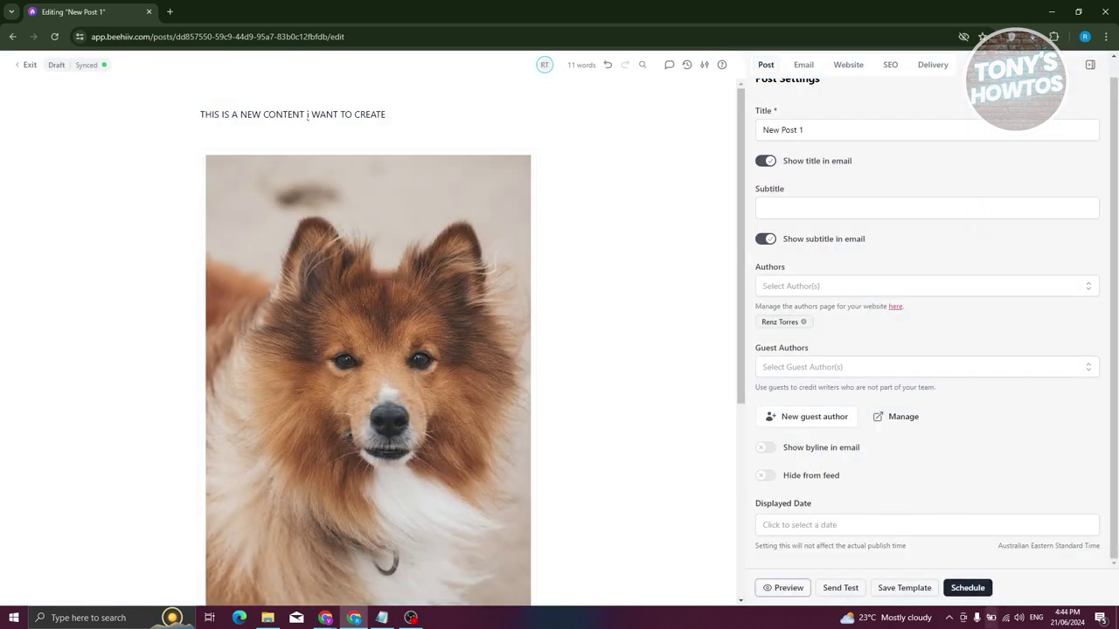
Open the Schedule dialog and toggle between Publish Now and publishing at a later date.
click(968, 587)
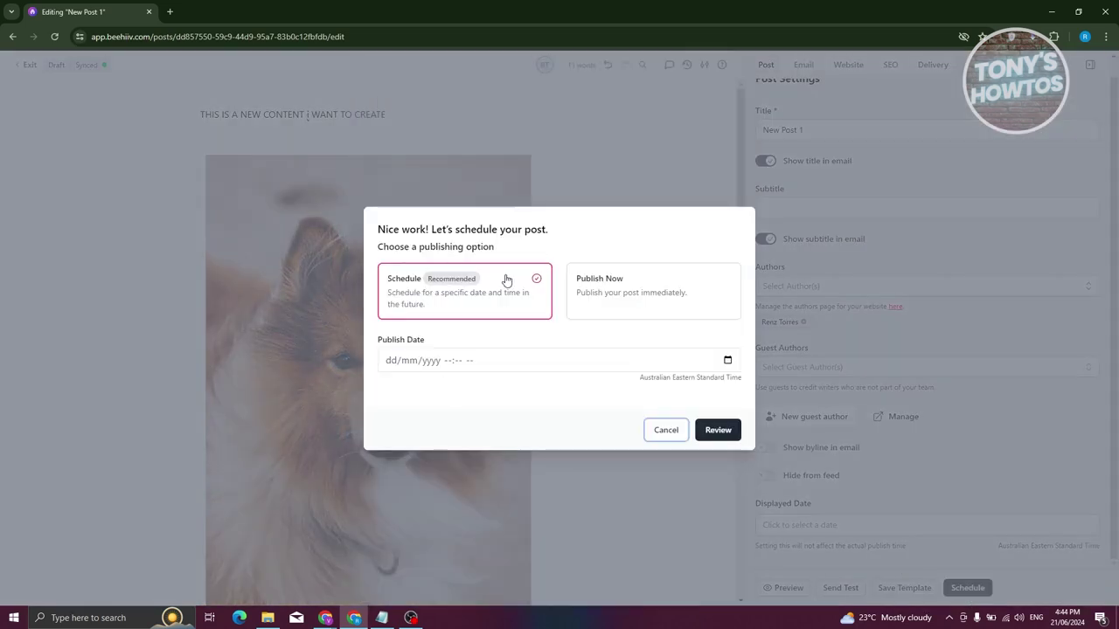
click(637, 300)
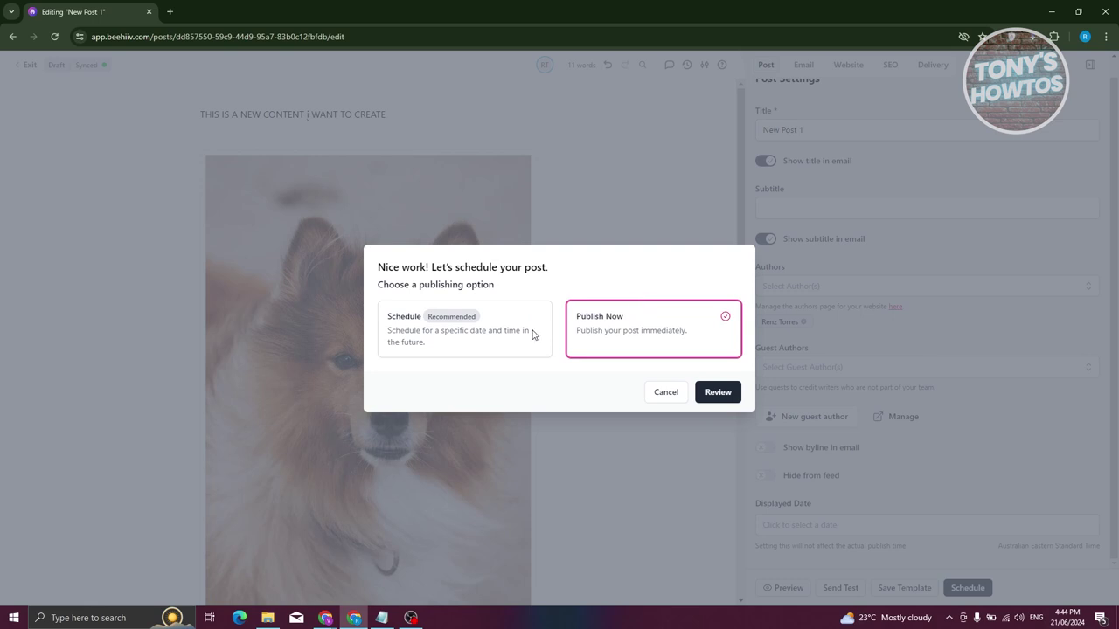
click(410, 332)
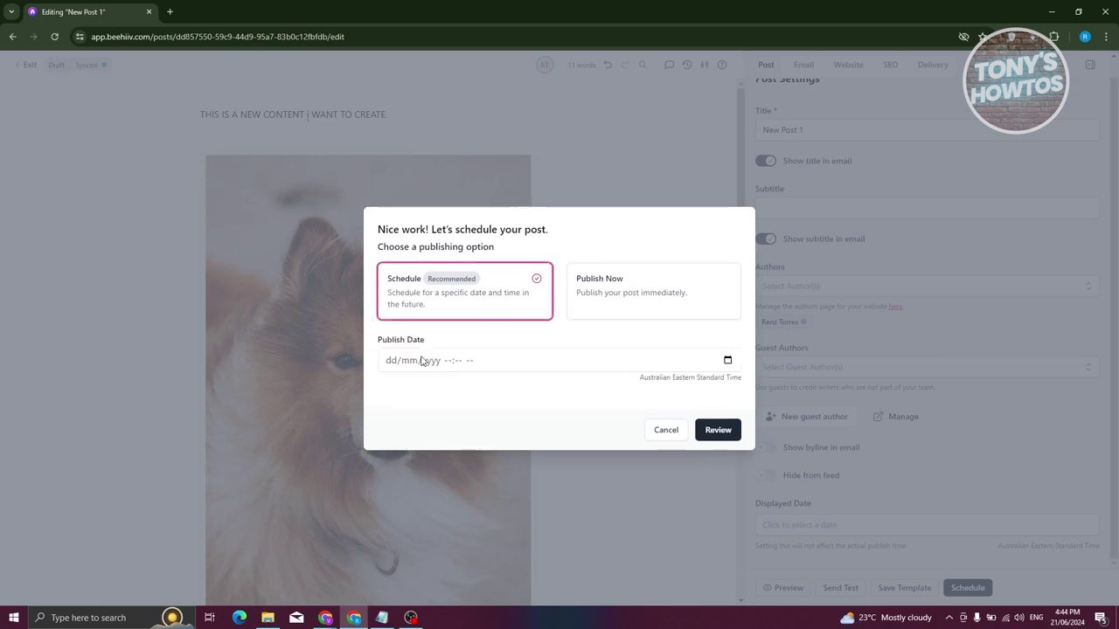